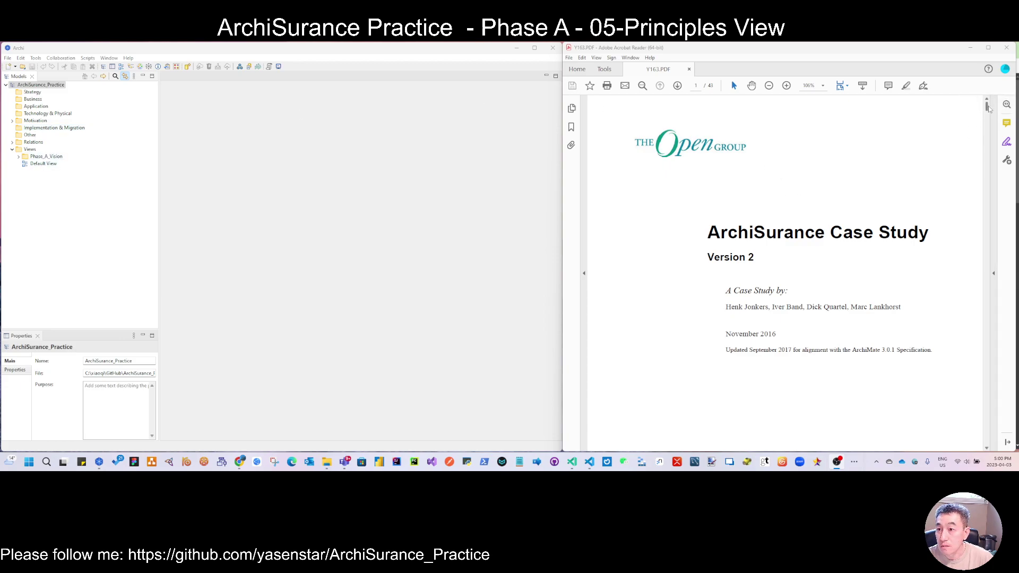
# Step: Scroll the Y163.PDF case study to page 11 so Figure 5: Principles View (Fragment) is visible
pyautogui.moveTo(988, 109); pyautogui.dragTo(995, 187)
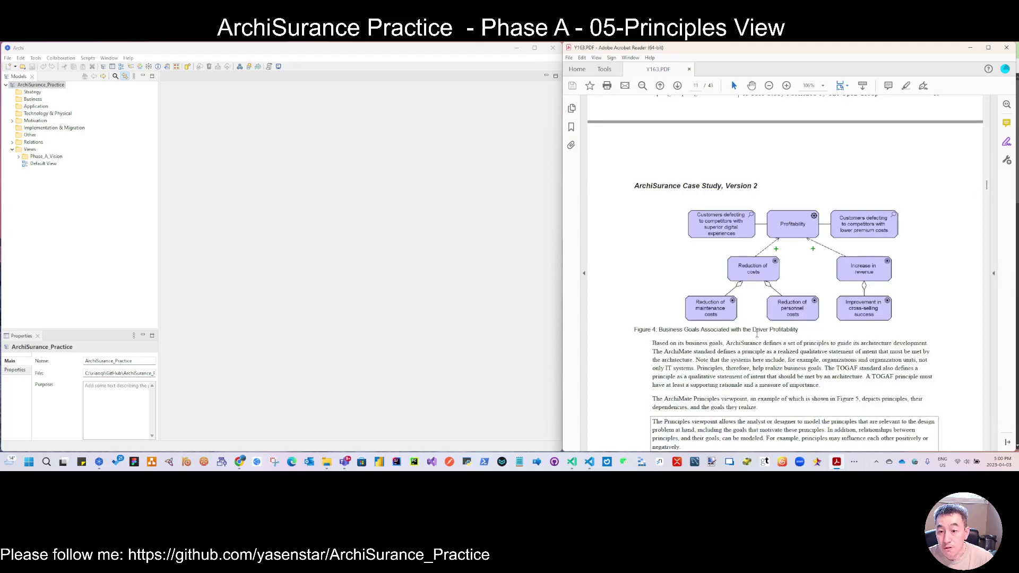
pyautogui.scroll(-3, 760, 327)
pyautogui.scroll(-2, 760, 326)
pyautogui.scroll(1, 761, 326)
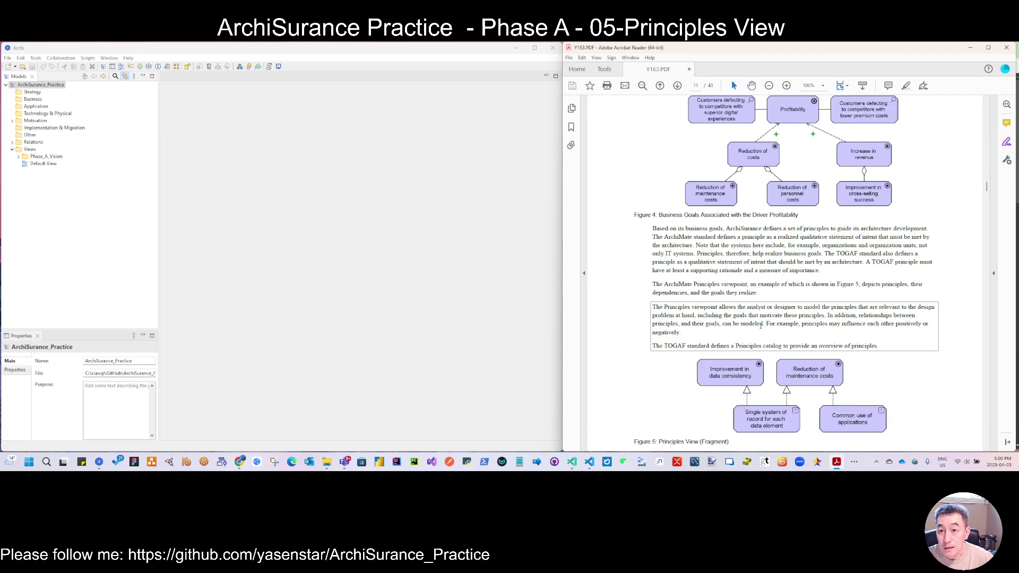
pyautogui.scroll(-1, 762, 326)
pyautogui.scroll(1, 762, 324)
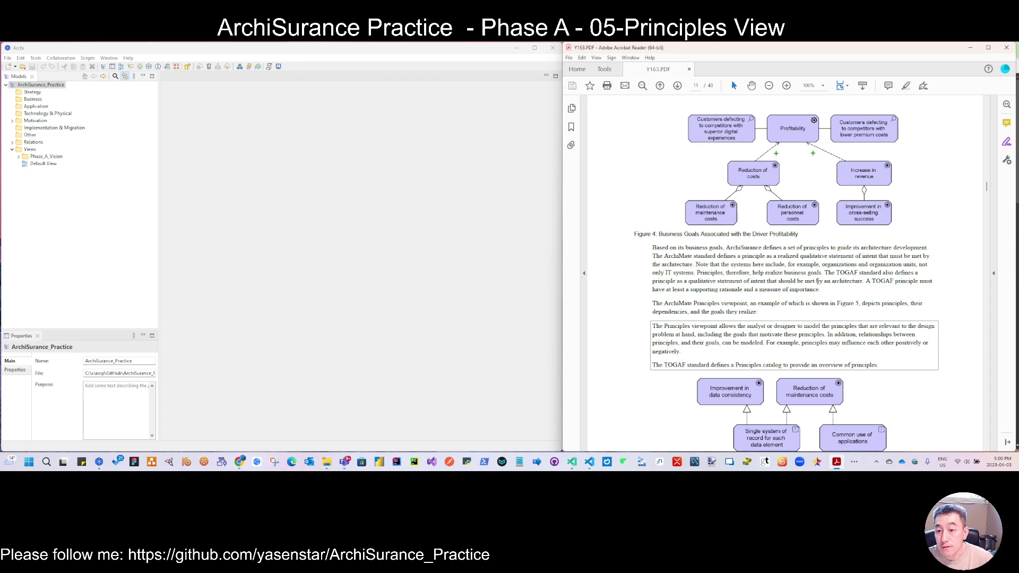
pyautogui.scroll(-1, 796, 293)
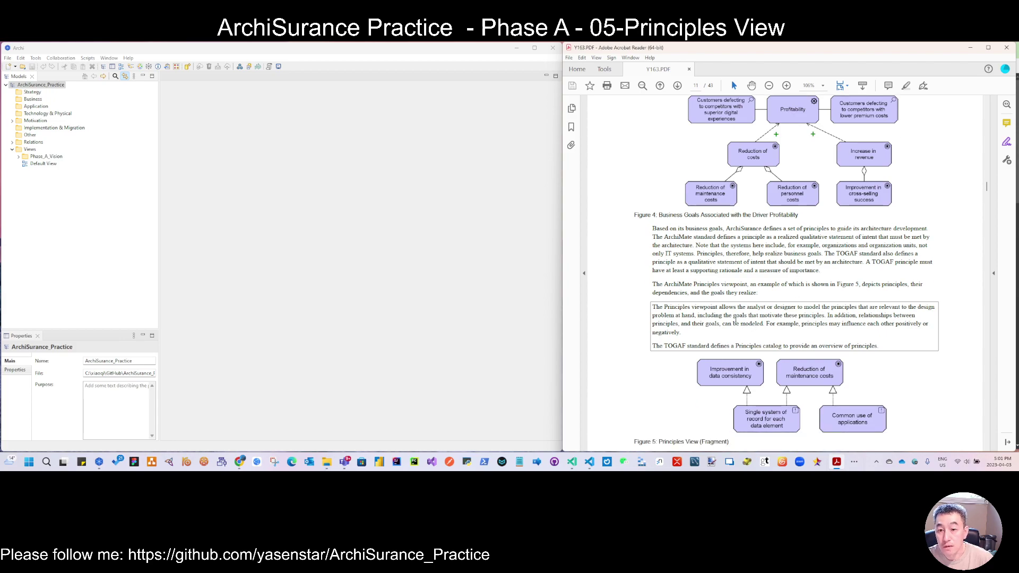
pyautogui.scroll(-1, 773, 370)
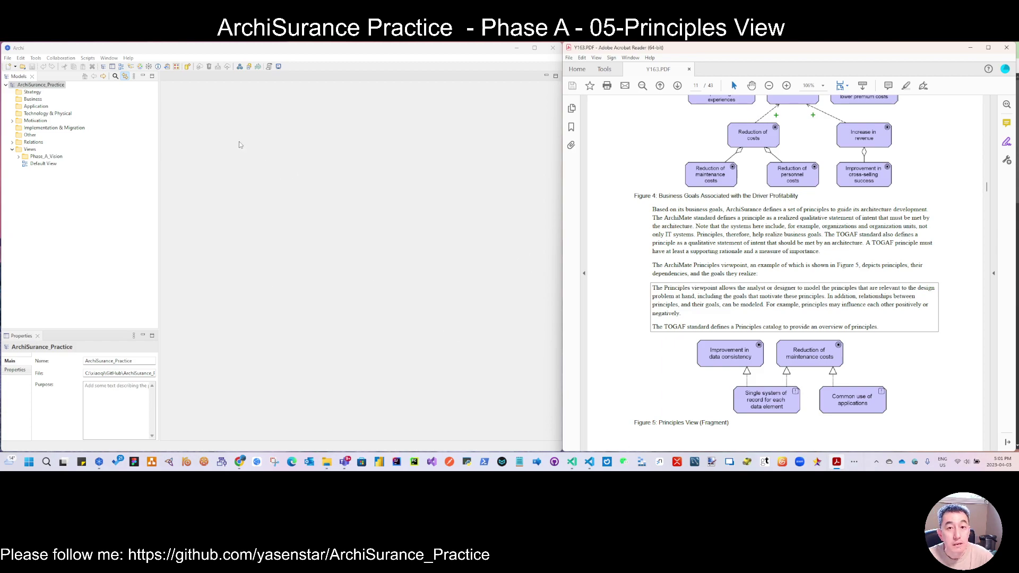
# Step: Duplicate the Default View, move the copy into Phase_A_Vision and rename it '05 Principles View'
pyautogui.click(43, 164)
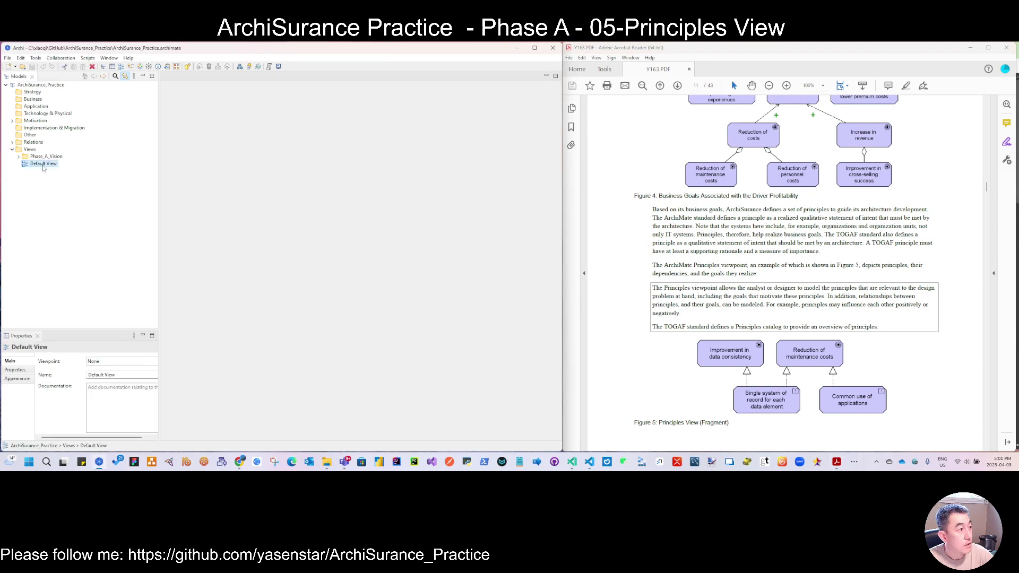
pyautogui.rightClick(47, 165)
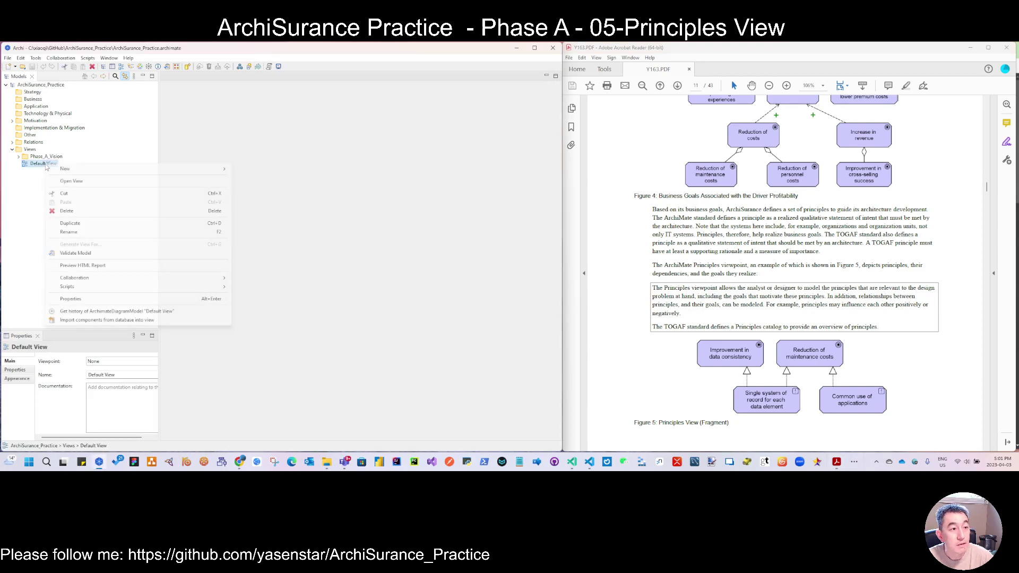
pyautogui.click(87, 227)
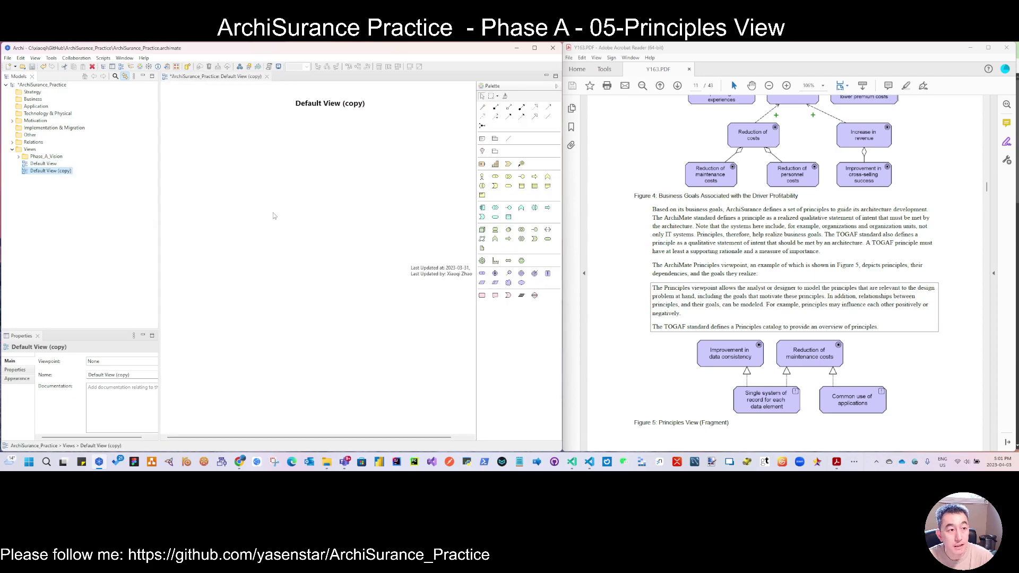
pyautogui.moveTo(47, 174); pyautogui.dragTo(47, 158)
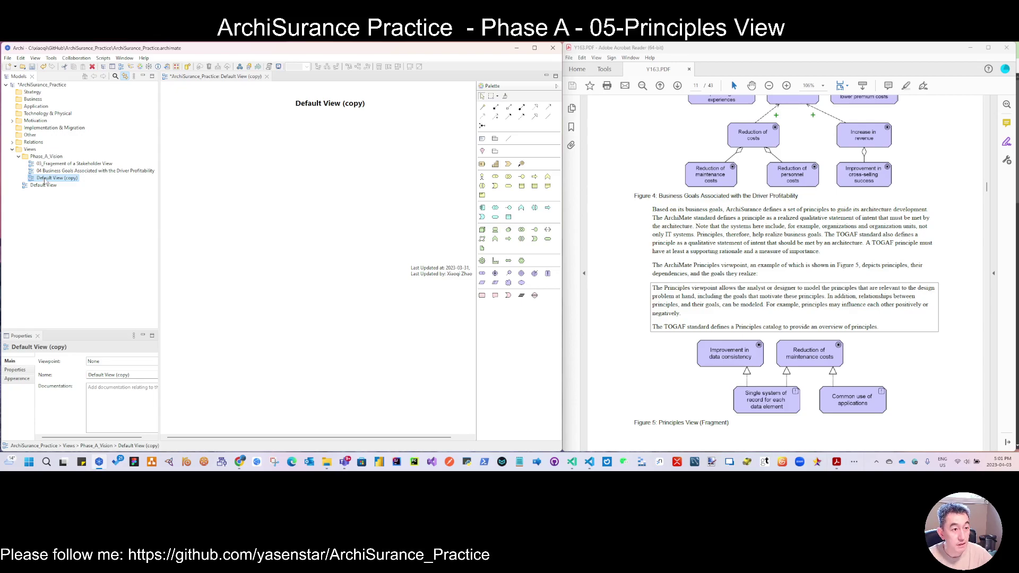
pyautogui.press('F2')
pyautogui.write('05')
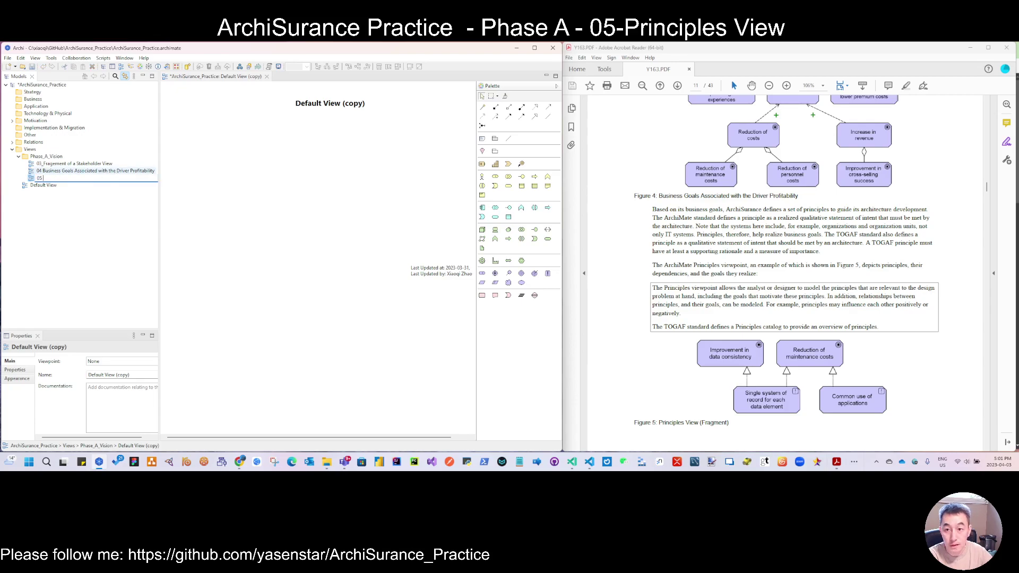
pyautogui.write(' Pri')
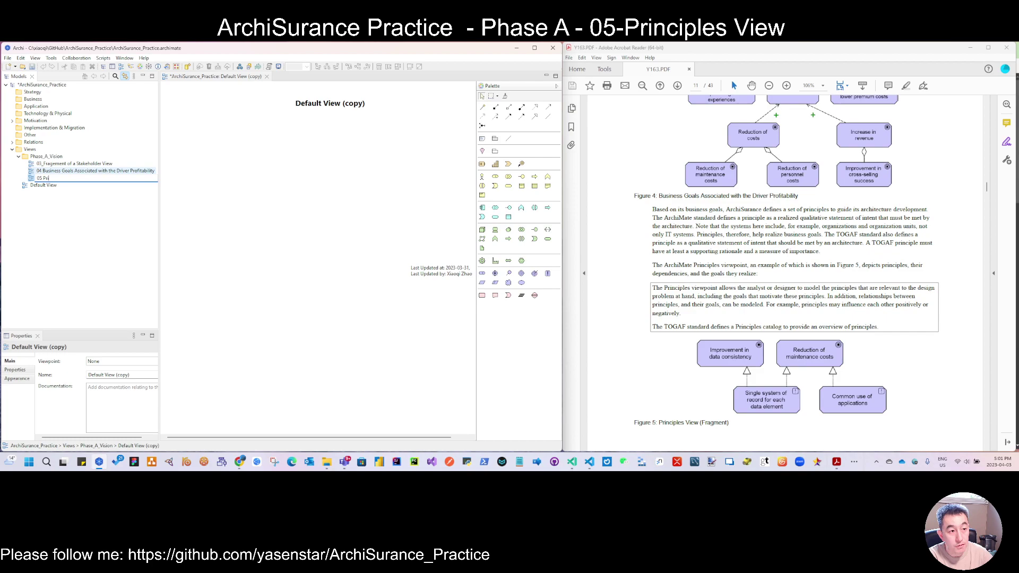
pyautogui.write('nciples')
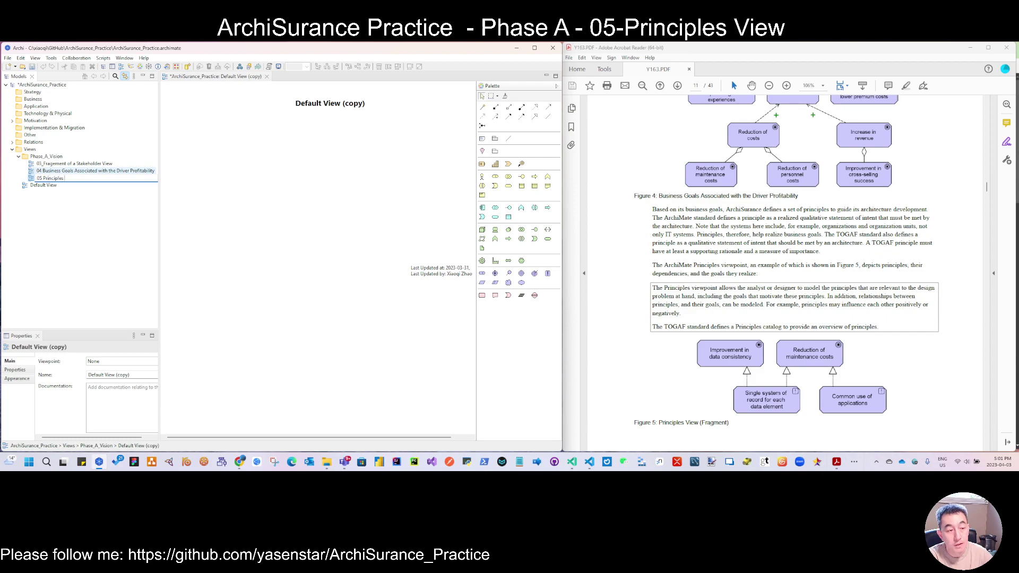
pyautogui.write(' View')
pyautogui.press('Return')
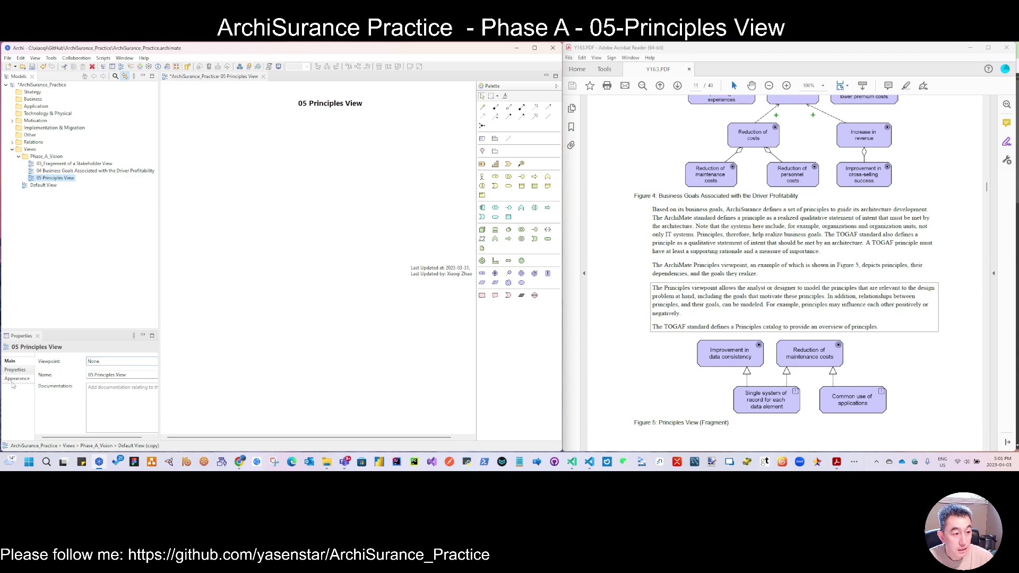
# Step: Edit the view's Last Updated property value from 2023-03-31 to 2023-04-03
pyautogui.click(334, 337)
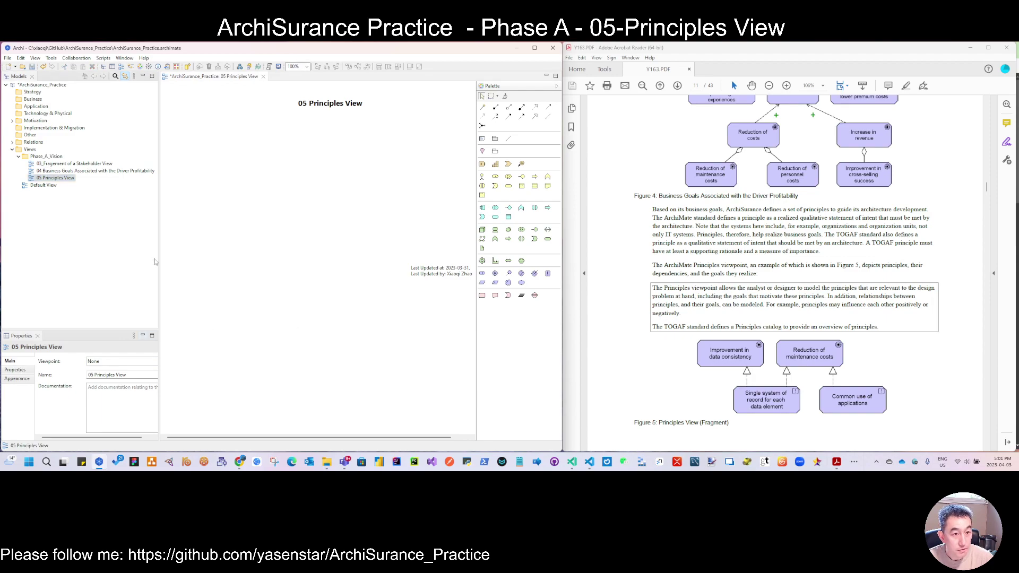
pyautogui.click(16, 369)
pyautogui.click(102, 371)
pyautogui.click(102, 370)
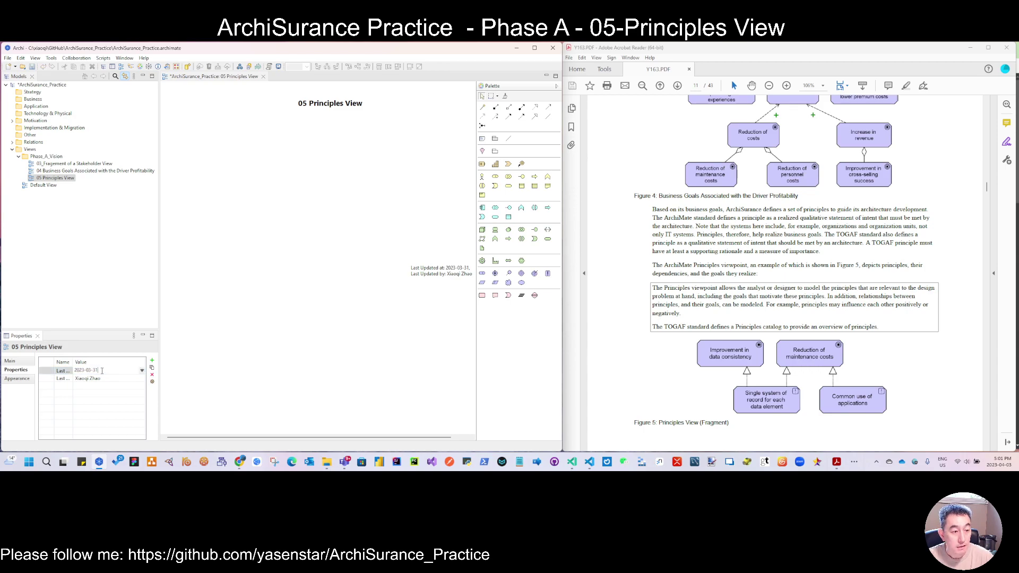
pyautogui.moveTo(102, 371); pyautogui.dragTo(88, 373)
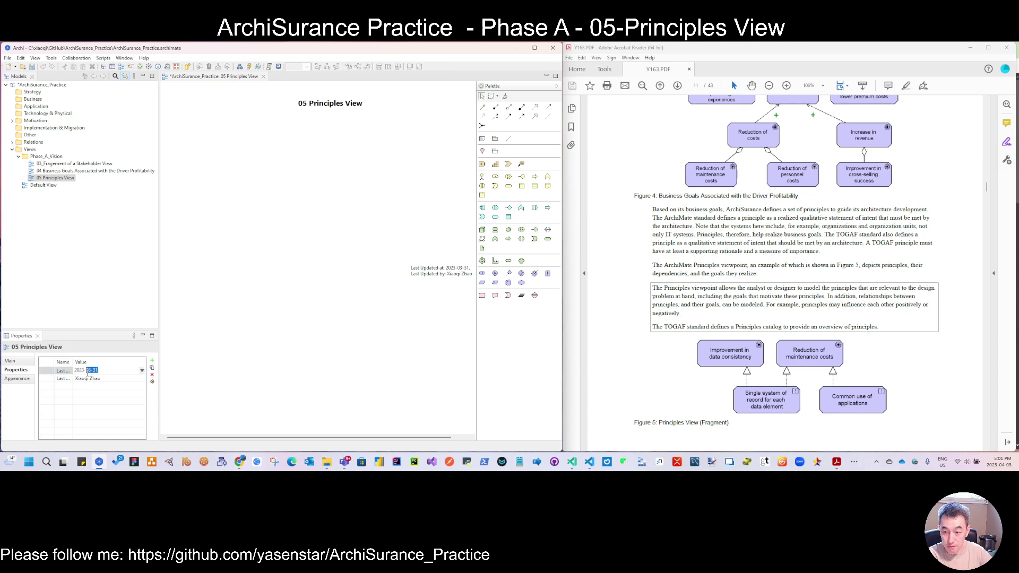
pyautogui.write('04')
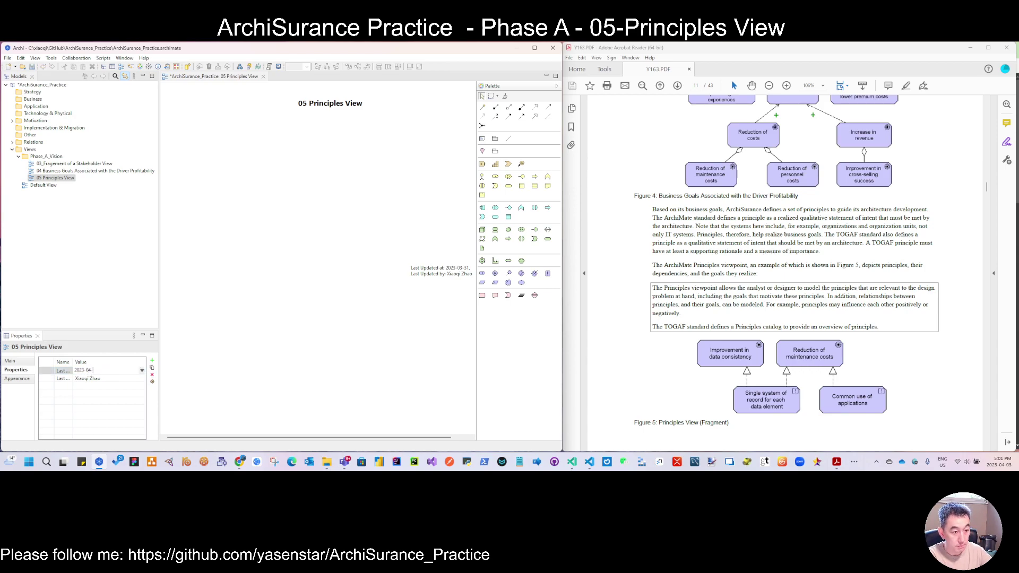
pyautogui.write('-03')
pyautogui.press('Return')
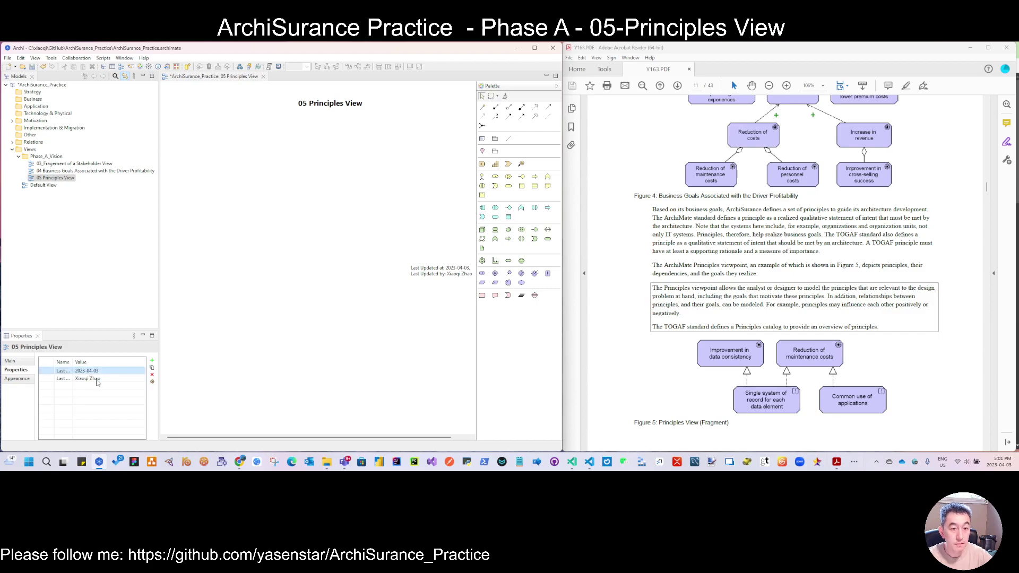
pyautogui.click(327, 283)
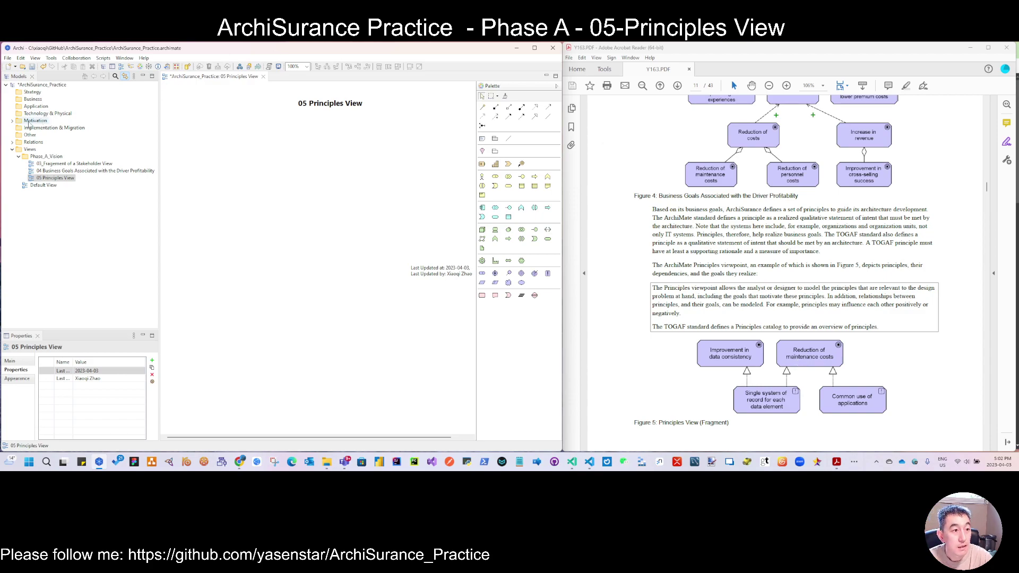
# Step: Expand Motivation and its Goal, Driver, Stakeholder and Assessment folders in the Models tree
pyautogui.click(13, 121)
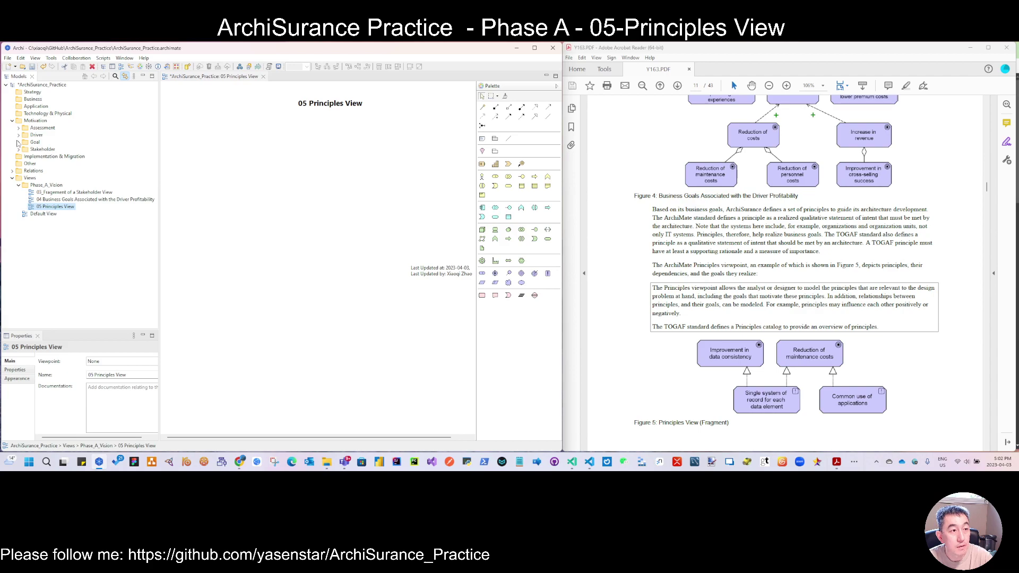
pyautogui.click(18, 142)
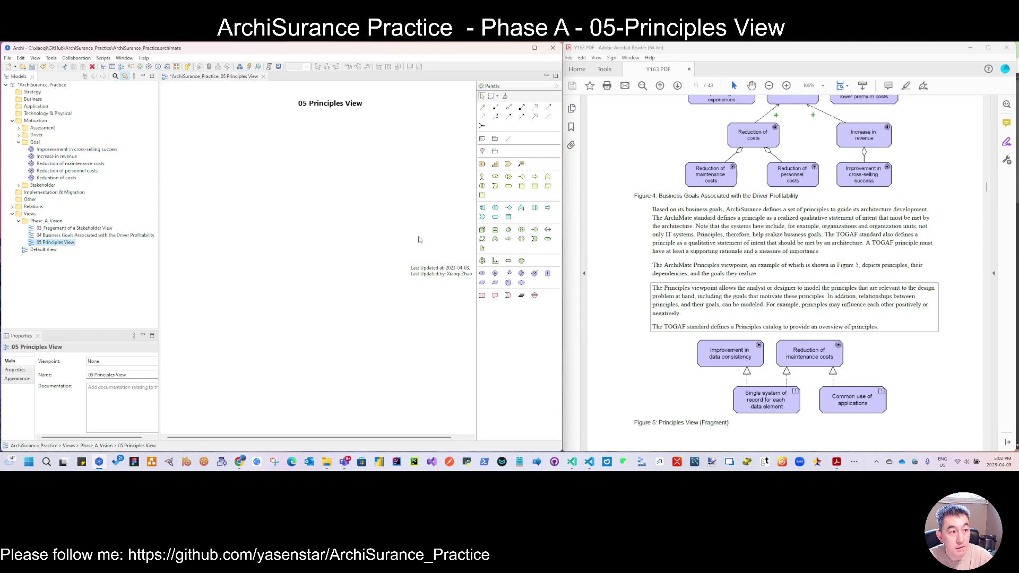
pyautogui.click(19, 135)
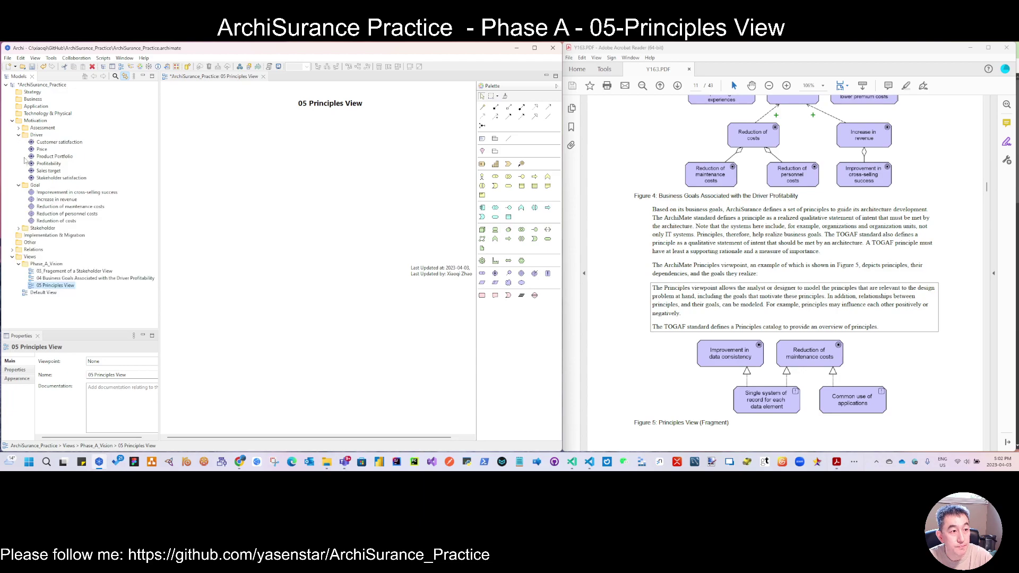
pyautogui.click(19, 228)
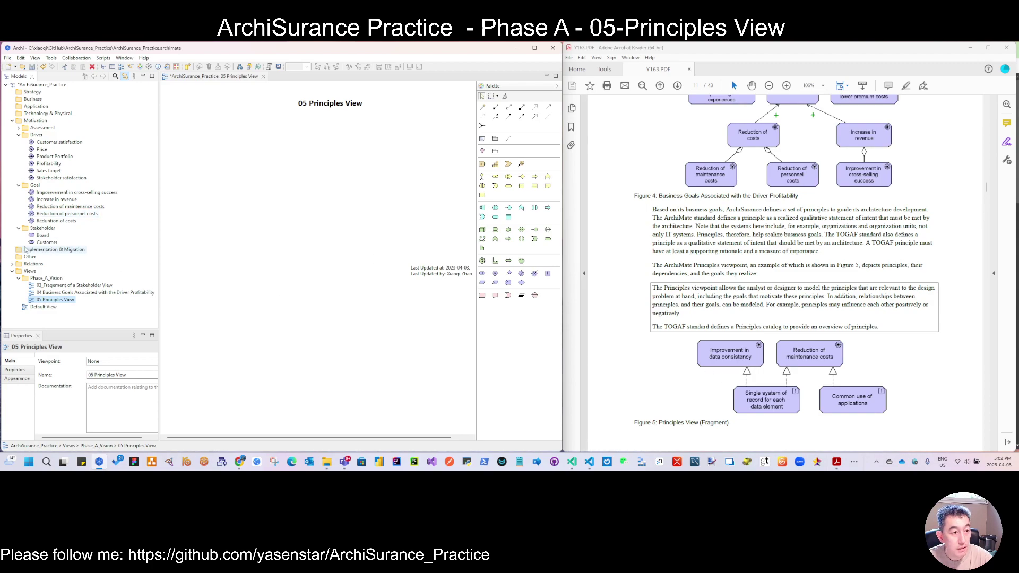
pyautogui.click(18, 128)
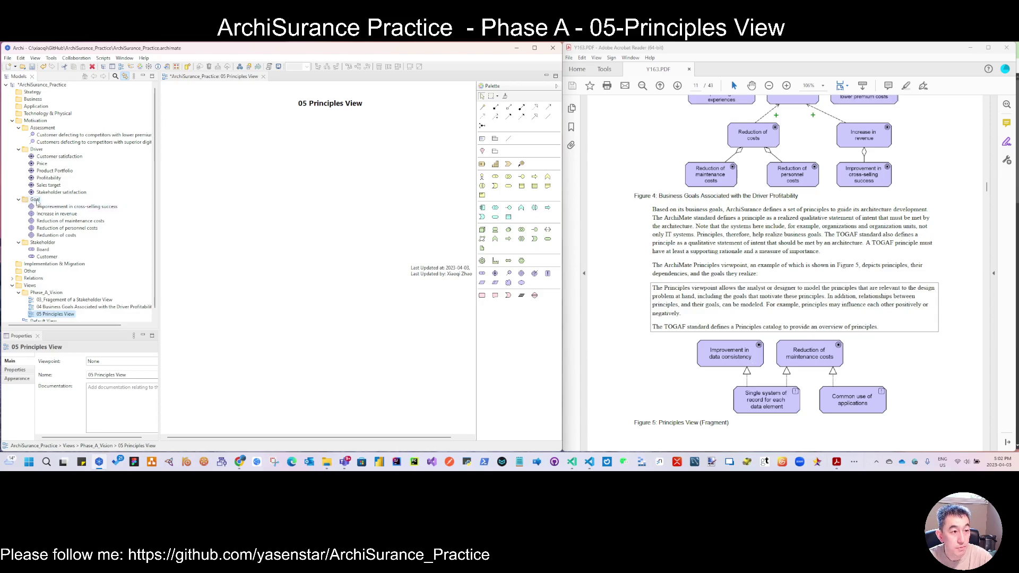
# Step: Create the goal 'Improvement in data consistency' and place it beside 'Reduction of maintenance costs' on the view
pyautogui.rightClick(36, 200)
pyautogui.moveTo(58, 205)
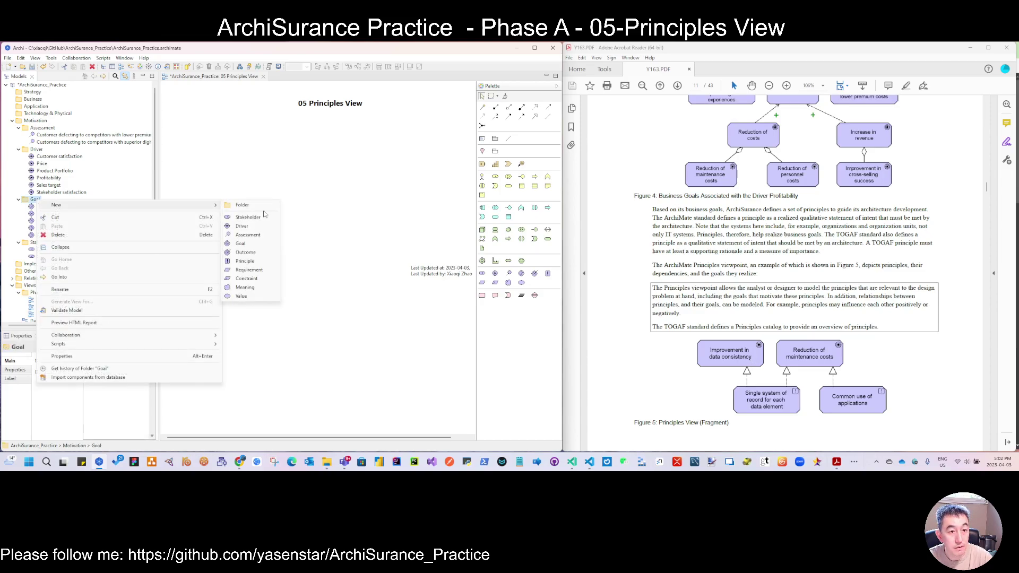
pyautogui.click(241, 244)
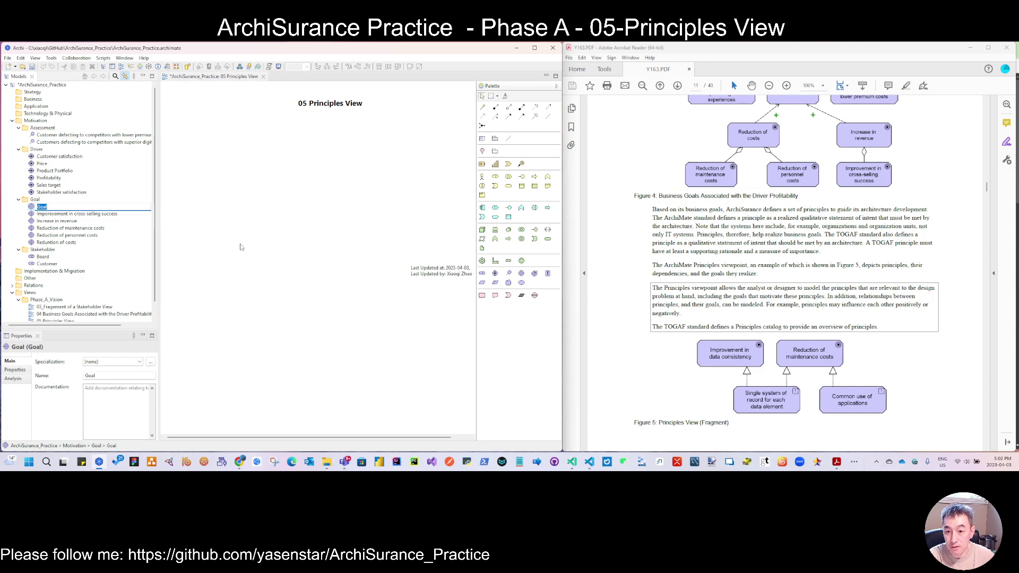
pyautogui.write('Im')
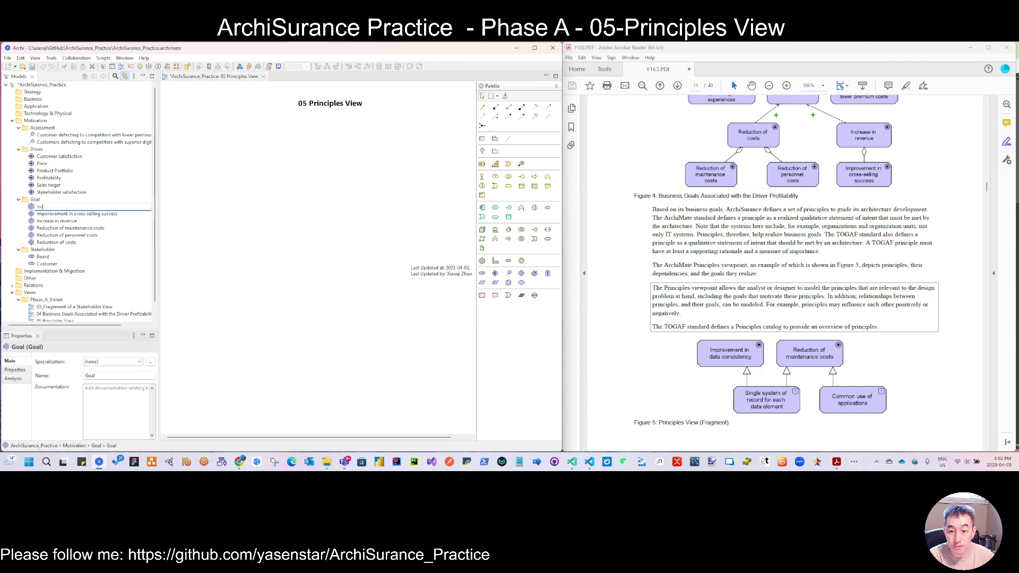
pyautogui.write('pro')
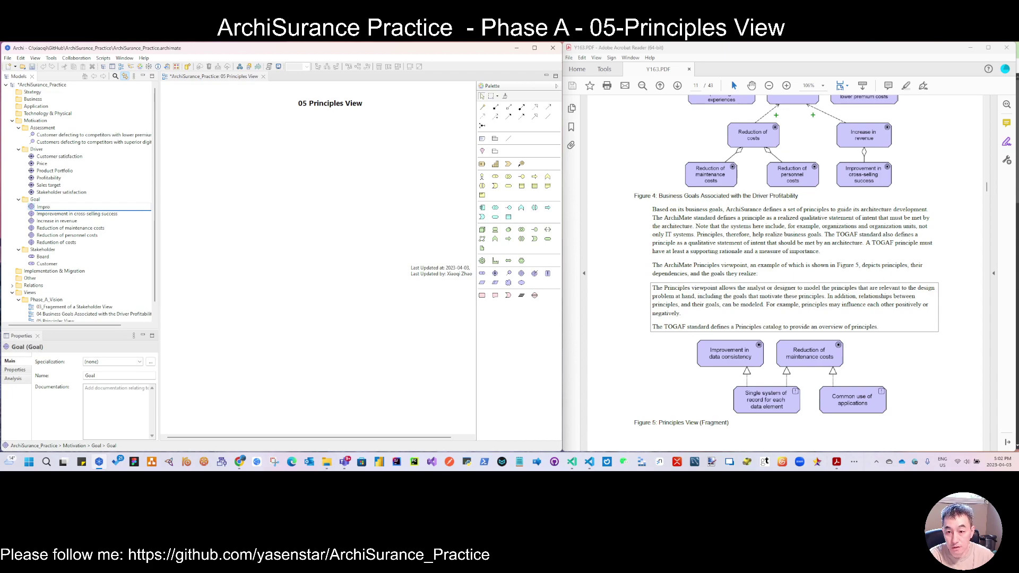
pyautogui.write('vement in')
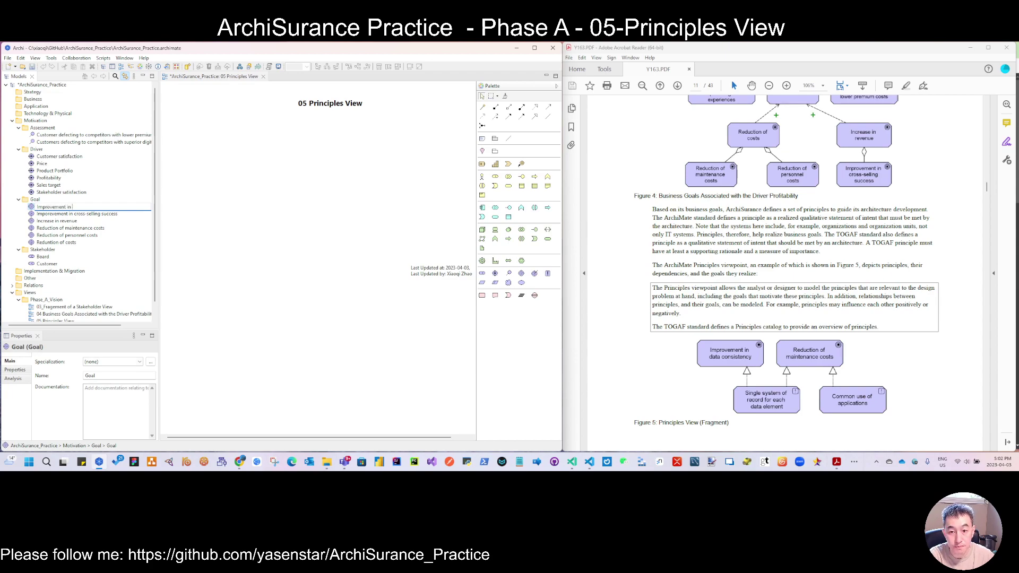
pyautogui.write(' data consistency')
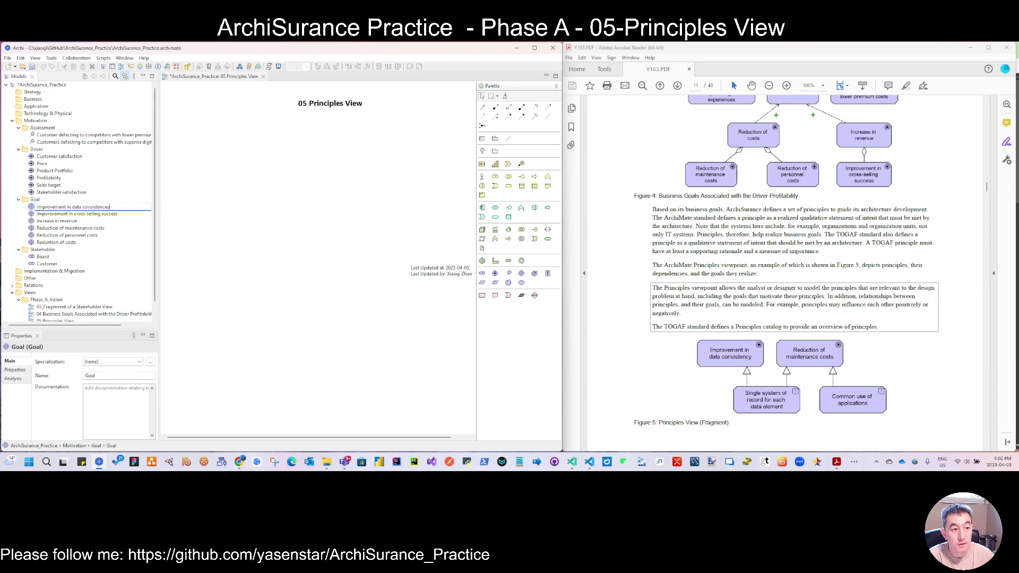
pyautogui.press('Return')
pyautogui.moveTo(86, 218); pyautogui.dragTo(264, 167)
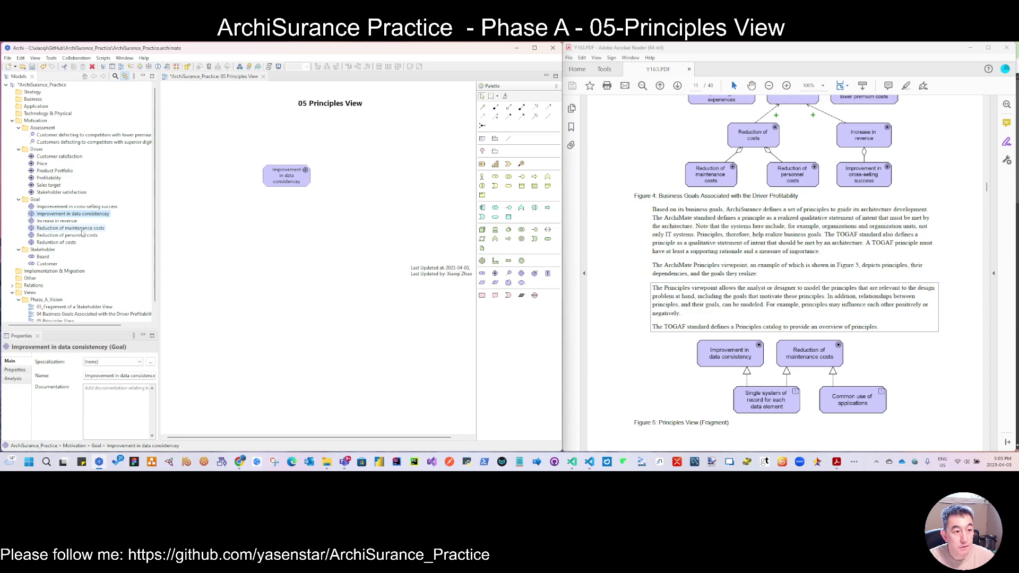
pyautogui.moveTo(82, 232); pyautogui.dragTo(353, 180)
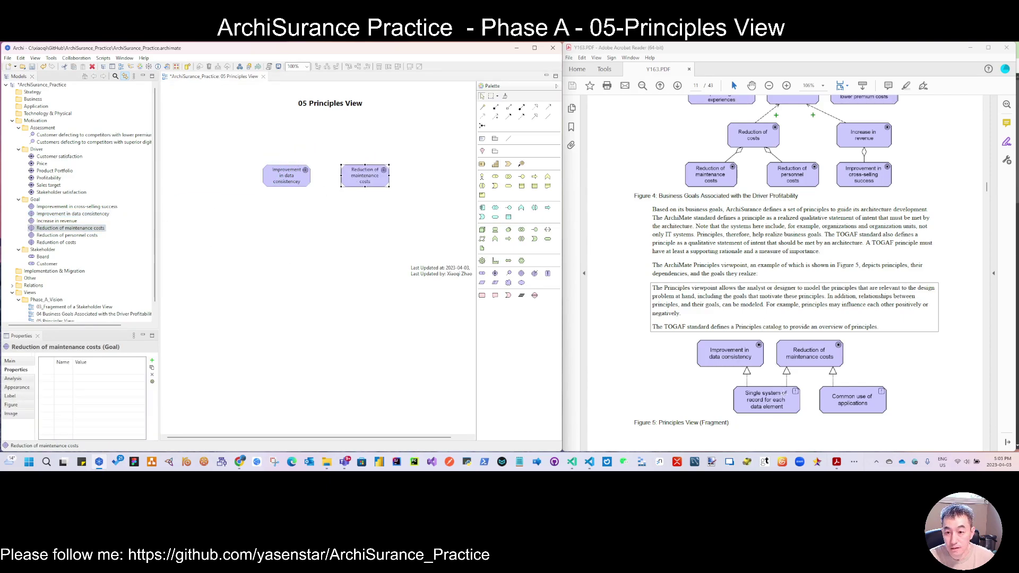
# Step: Create a new folder named 'Principle' under Motivation
pyautogui.rightClick(36, 120)
pyautogui.moveTo(212, 128)
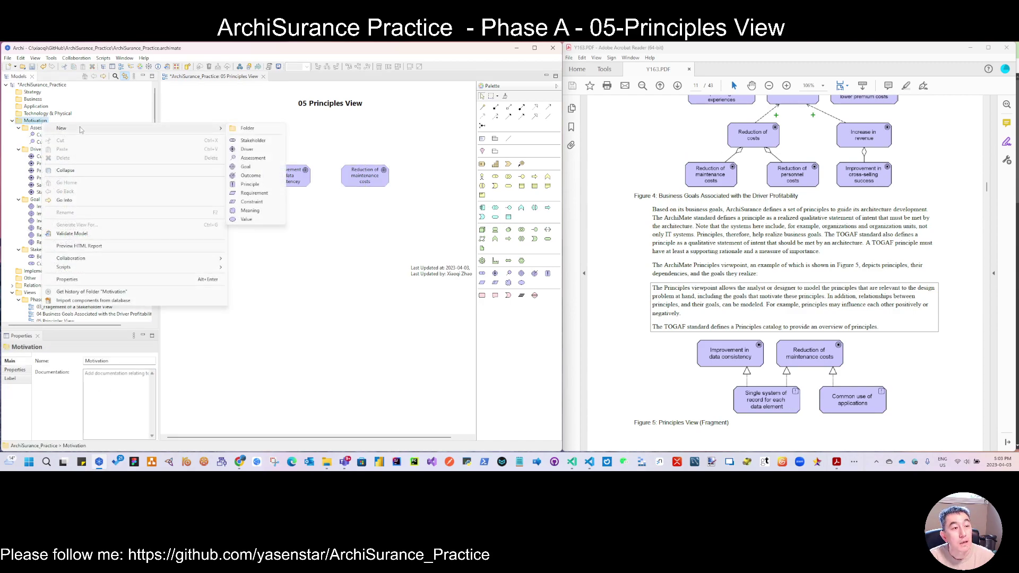
pyautogui.click(253, 131)
pyautogui.write('Princ')
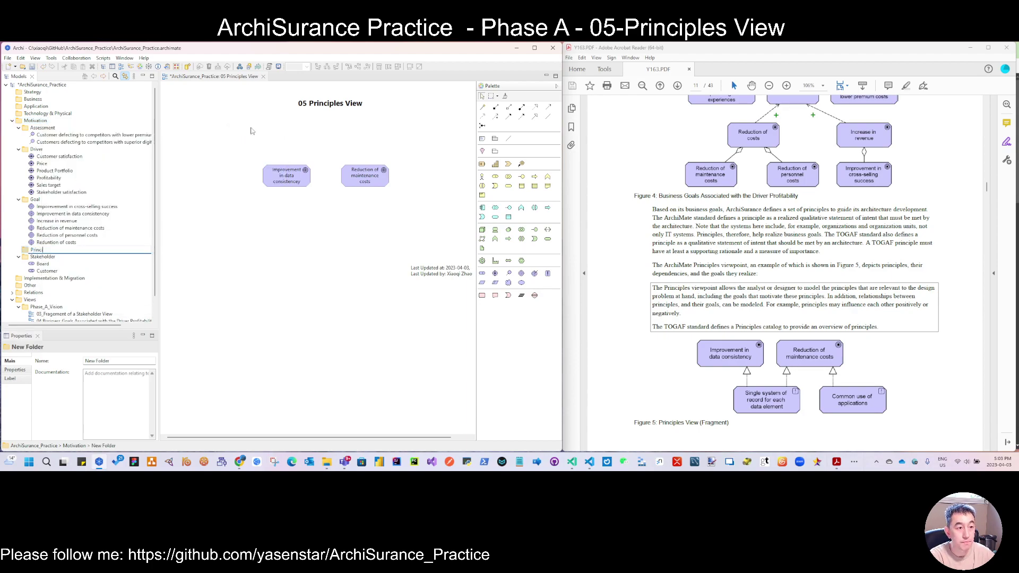
pyautogui.write('ip')
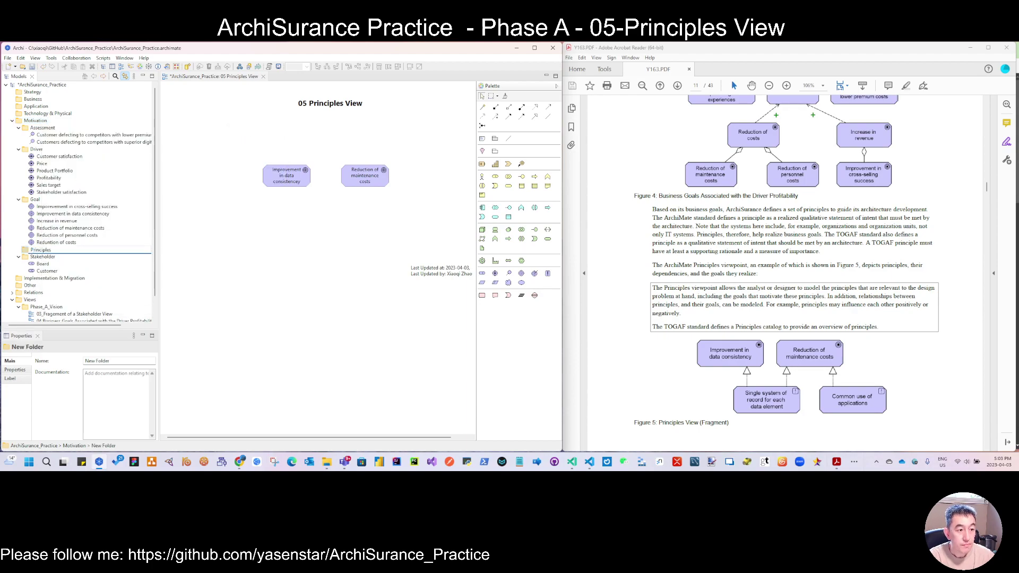
pyautogui.write('les')
pyautogui.press('BackSpace')
pyautogui.press('Return')
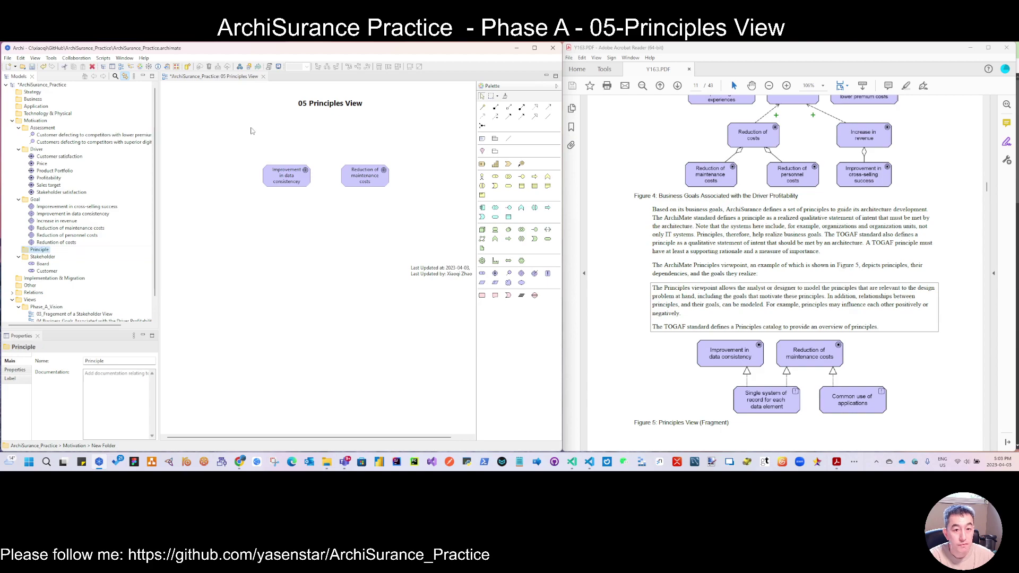
# Step: Check the palette hint for the Principle element, then hide the hints panel
pyautogui.click(548, 274)
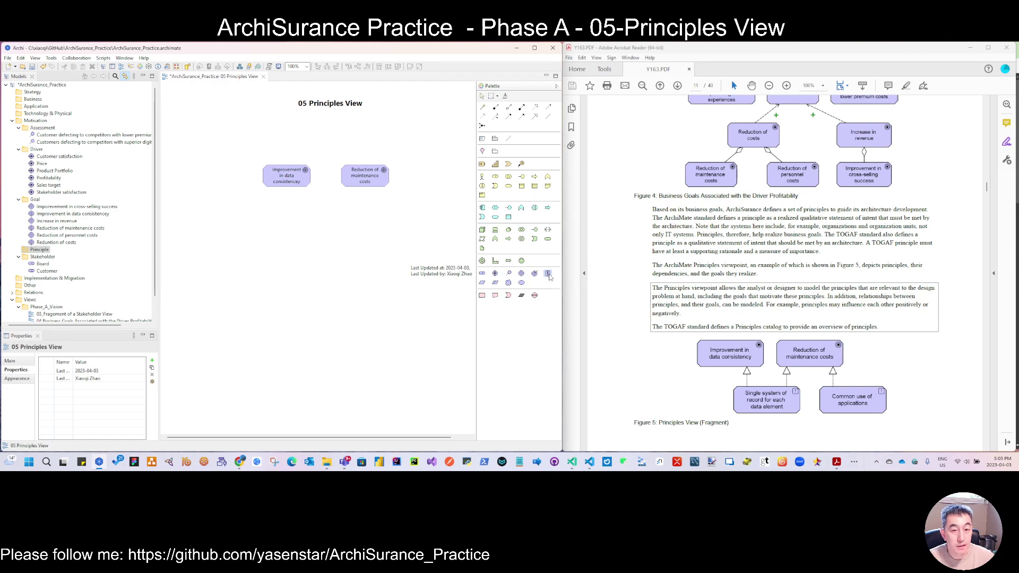
pyautogui.click(158, 68)
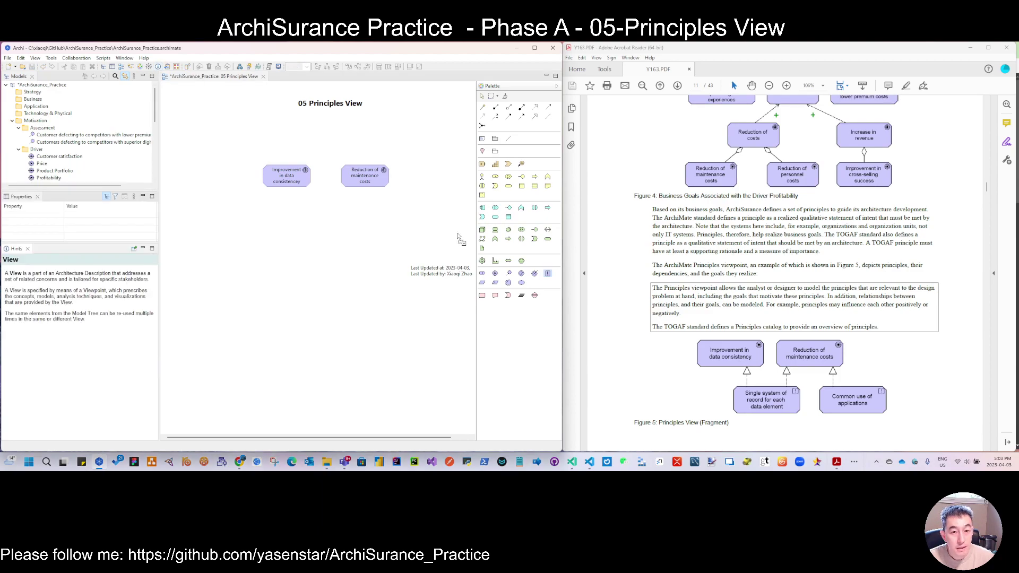
pyautogui.click(547, 274)
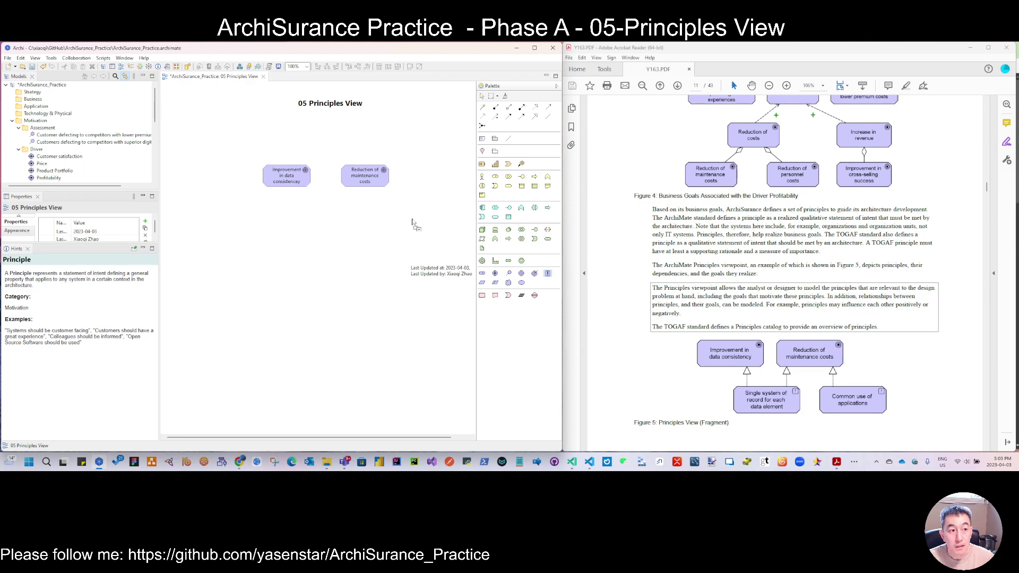
pyautogui.click(142, 249)
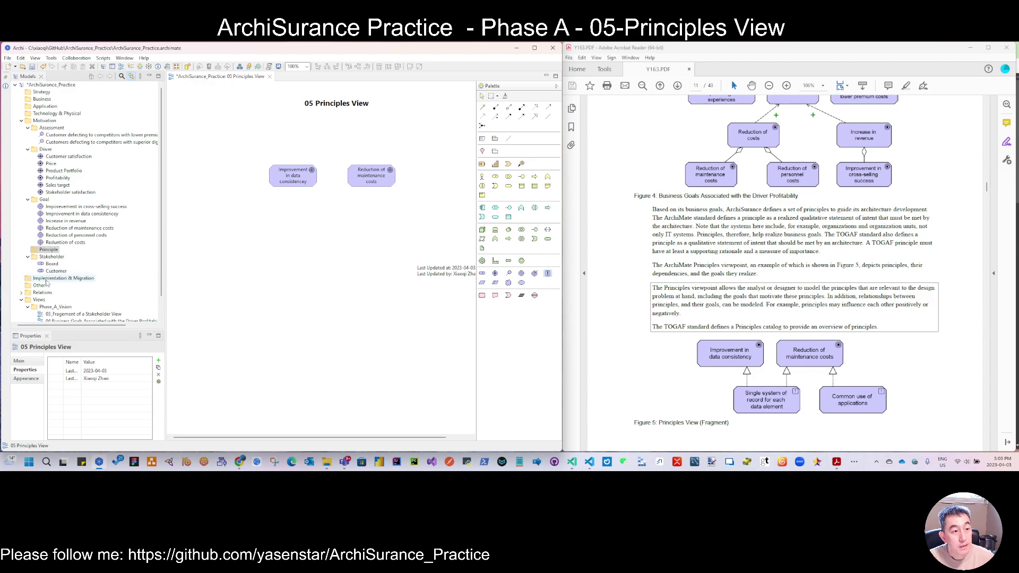
# Step: Add two new principles to the Principle folder
pyautogui.rightClick(49, 250)
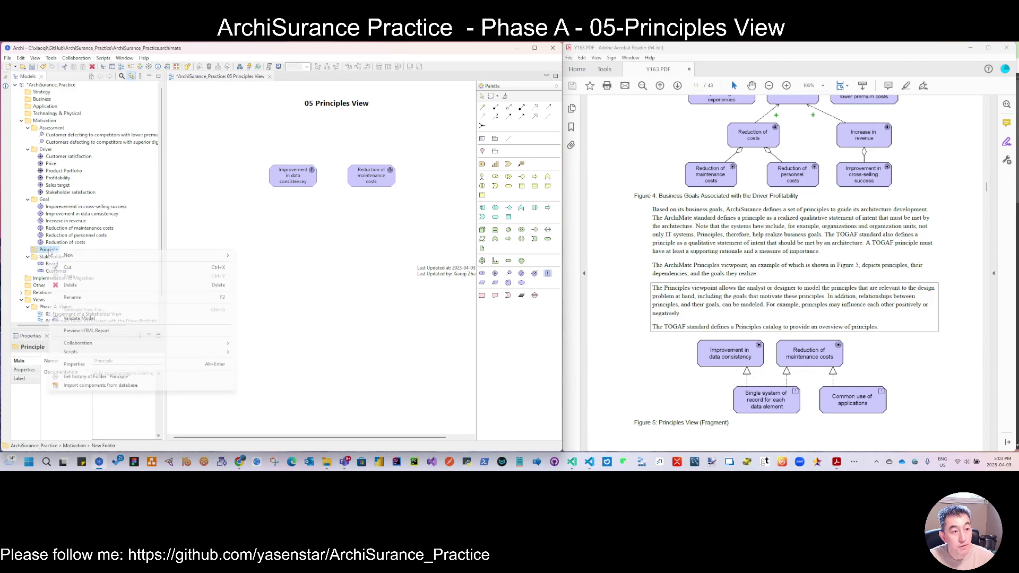
pyautogui.moveTo(223, 255)
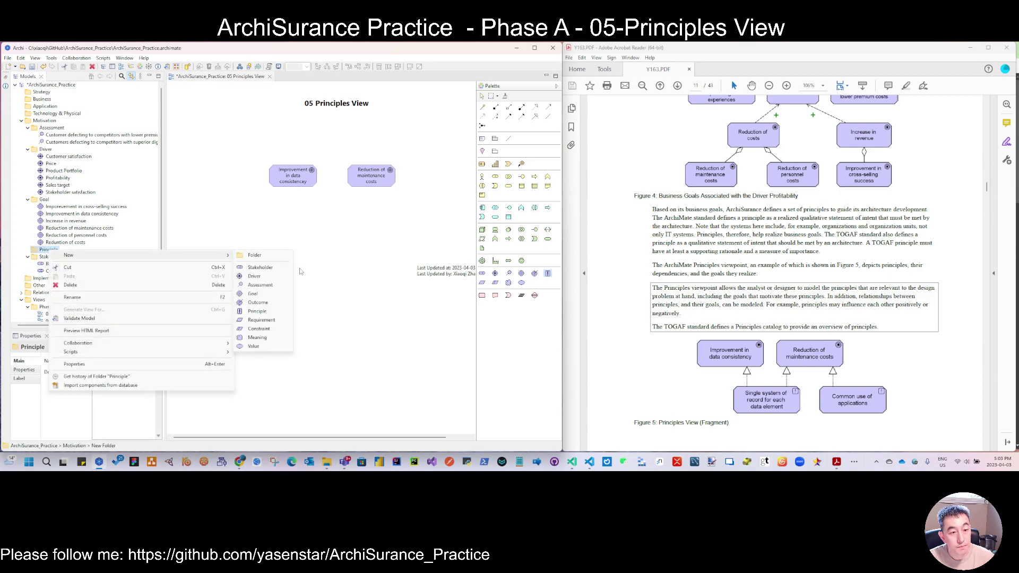
pyautogui.click(260, 312)
pyautogui.rightClick(51, 251)
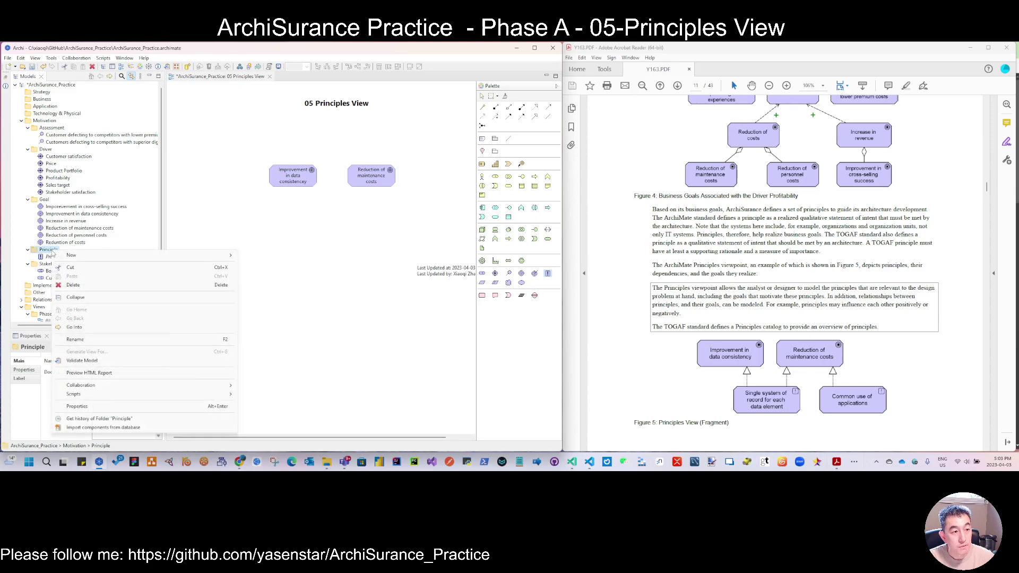
pyautogui.moveTo(213, 255)
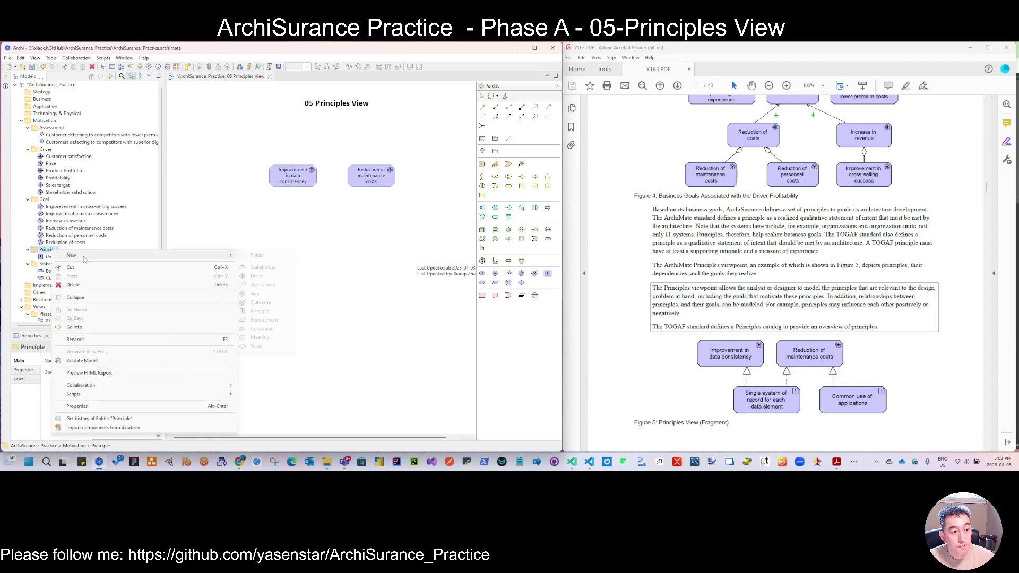
pyautogui.click(260, 312)
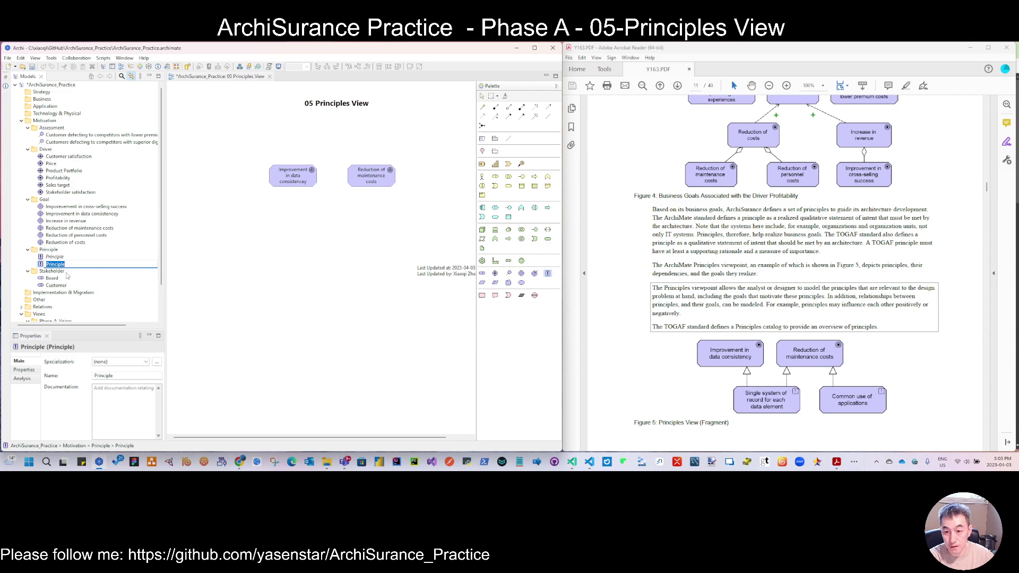
# Step: Name the principles 'Single system of record for each data element' and 'Common use of applications'
pyautogui.write('Si')
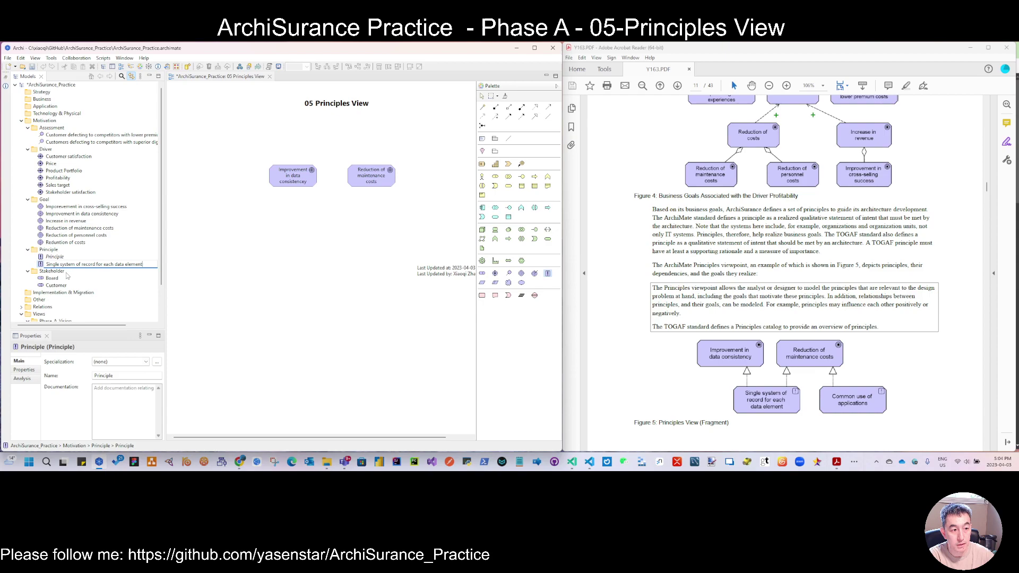
pyautogui.press('Return')
pyautogui.click(55, 257)
pyautogui.press('F2')
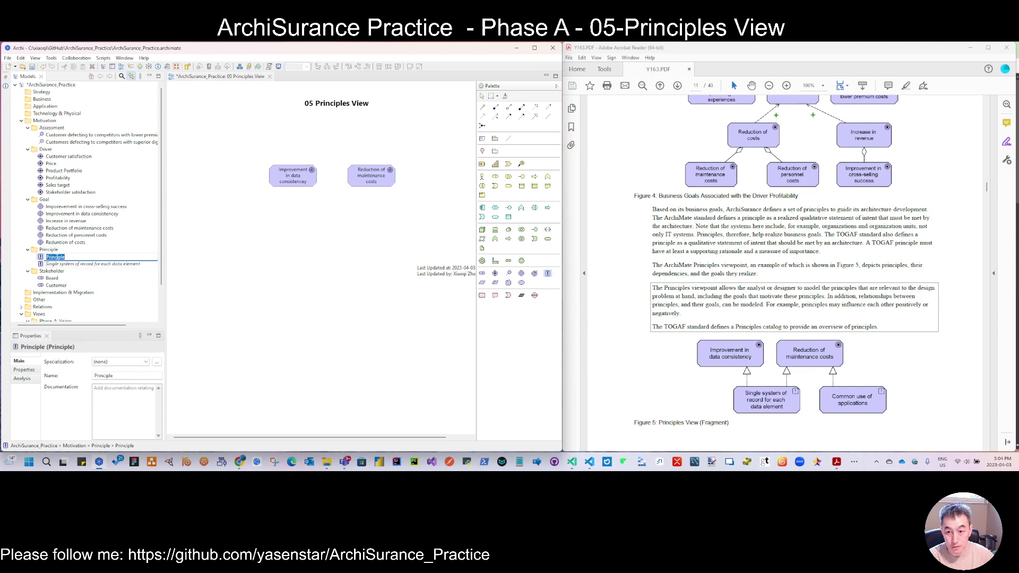
pyautogui.write('Com')
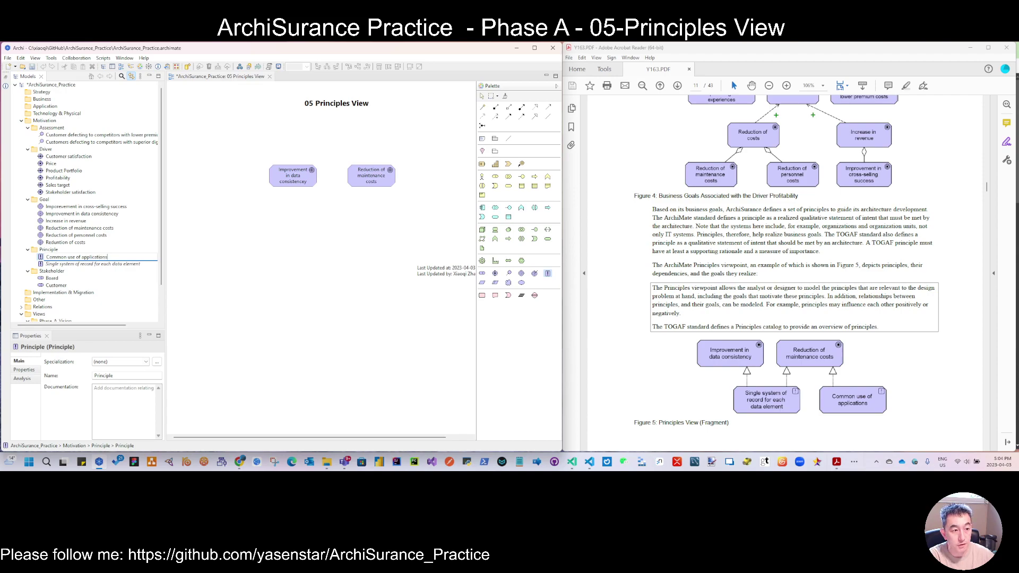
pyautogui.write('mon use of applications')
pyautogui.press('Return')
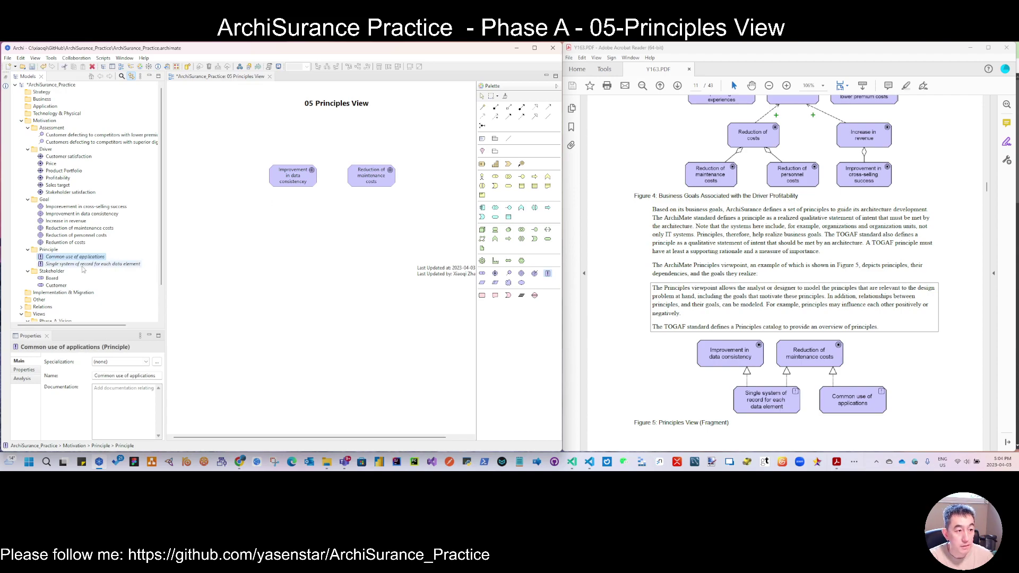
# Step: Drop both principles onto the view and delete the stray extra Principle from the model
pyautogui.keyDown('shift'); pyautogui.click(83, 265); pyautogui.keyUp('shift')
pyautogui.moveTo(82, 264); pyautogui.dragTo(380, 254)
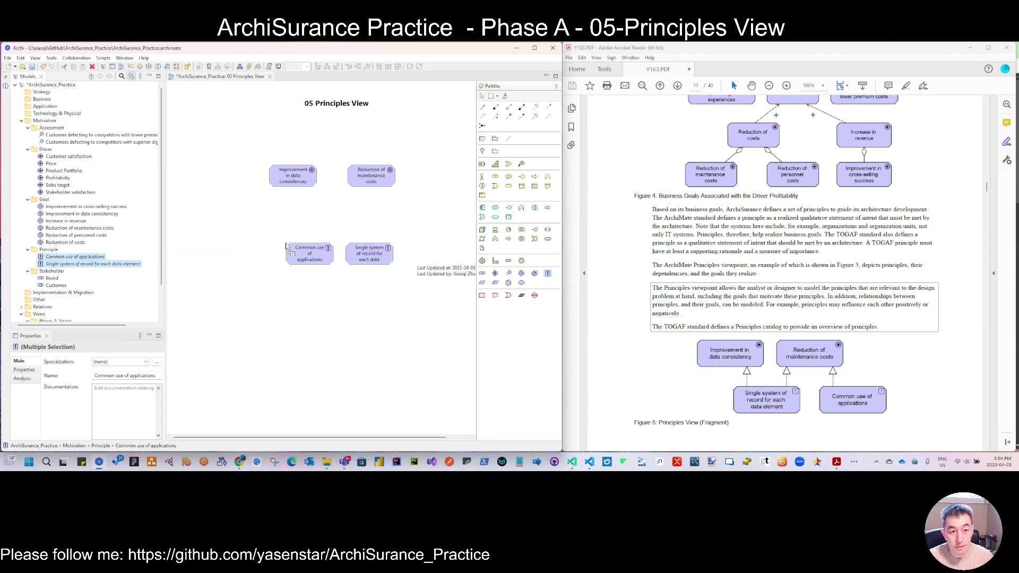
pyautogui.click(354, 247)
pyautogui.click(731, 260)
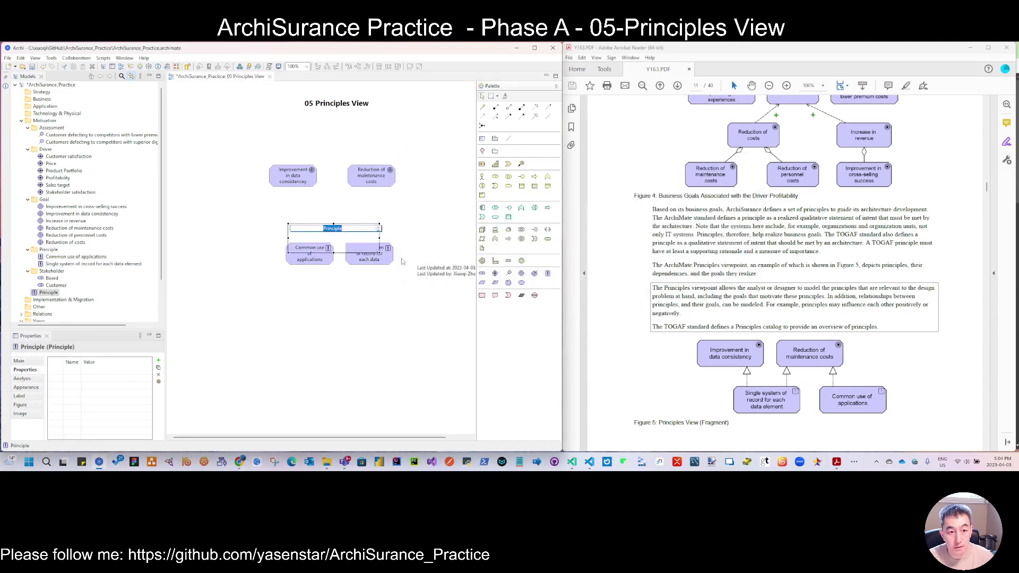
pyautogui.click(414, 230)
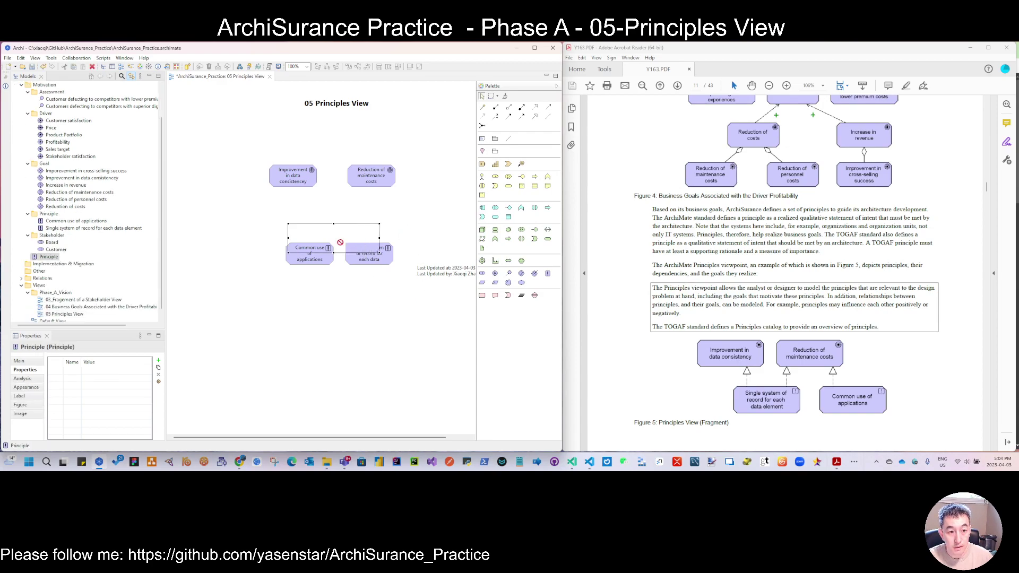
pyautogui.hotkey('ctrl', 'z')
pyautogui.click(256, 257)
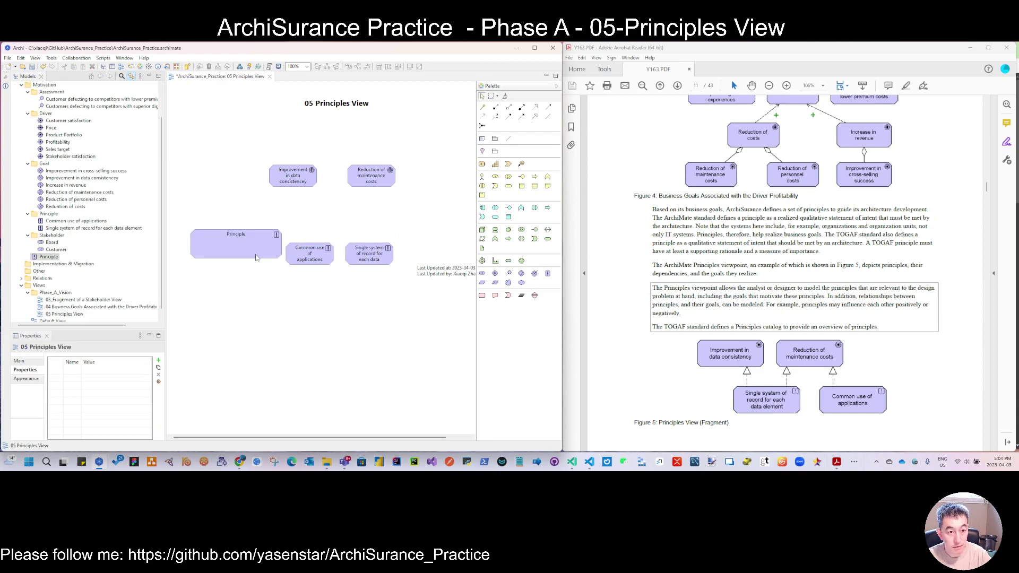
pyautogui.rightClick(256, 258)
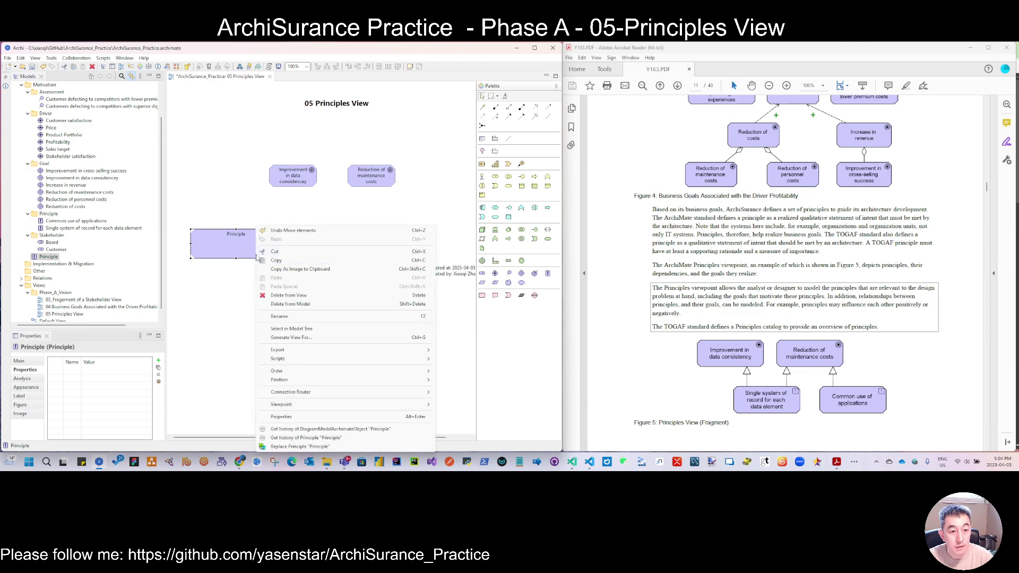
pyautogui.click(312, 305)
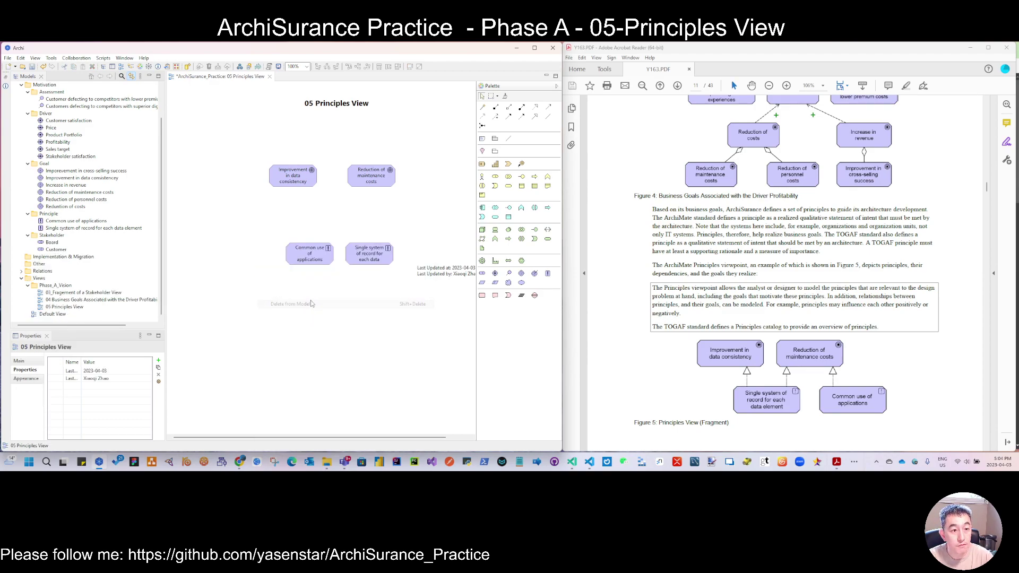
# Step: Place Single system of record left of Common use of applications under the goals; widen all four boxes
pyautogui.click(312, 260)
pyautogui.moveTo(312, 260); pyautogui.dragTo(339, 304)
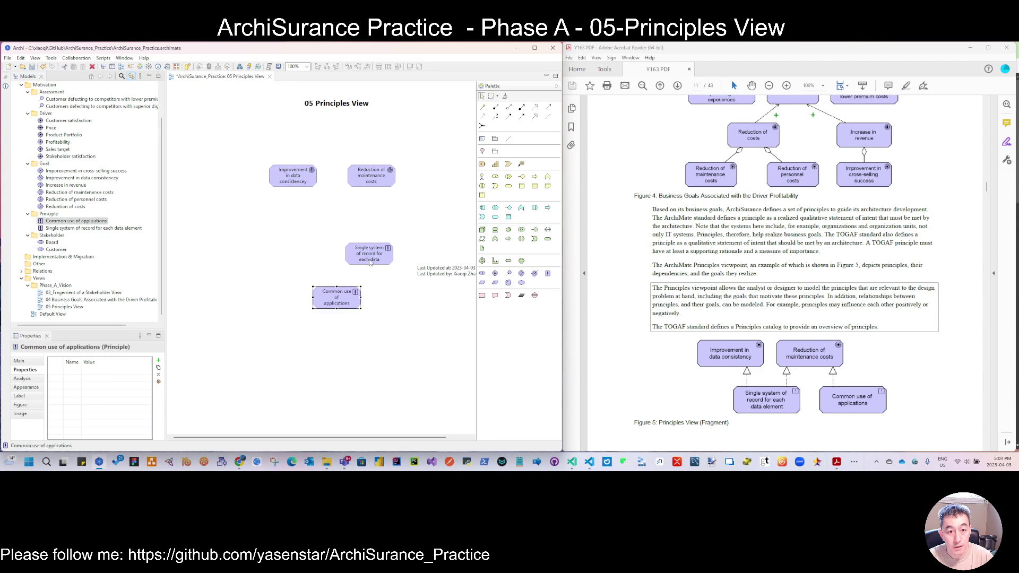
pyautogui.moveTo(372, 254); pyautogui.dragTo(322, 224)
pyautogui.moveTo(336, 298); pyautogui.dragTo(382, 234)
pyautogui.moveTo(204, 149); pyautogui.dragTo(439, 251)
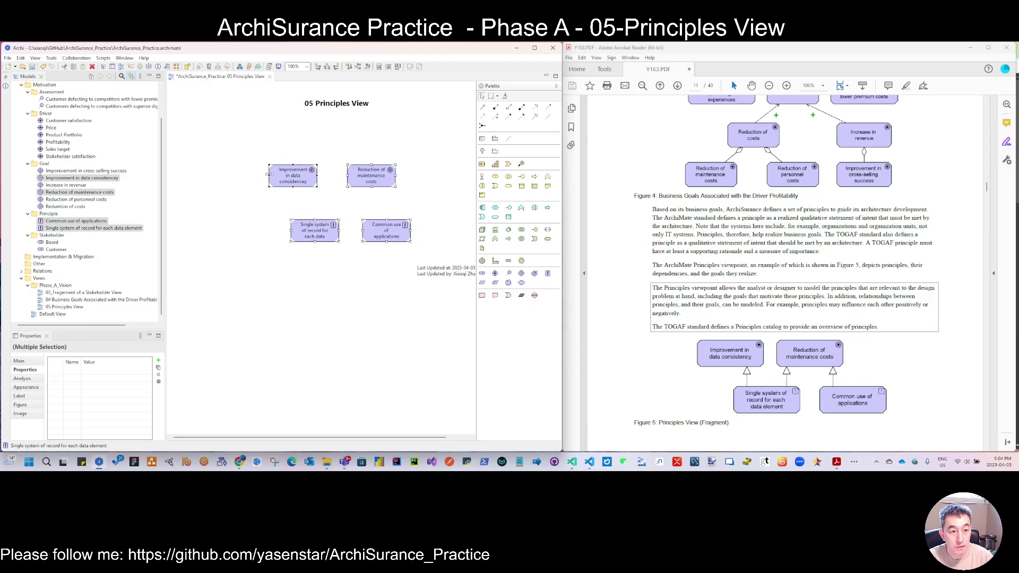
pyautogui.moveTo(266, 176); pyautogui.dragTo(253, 176)
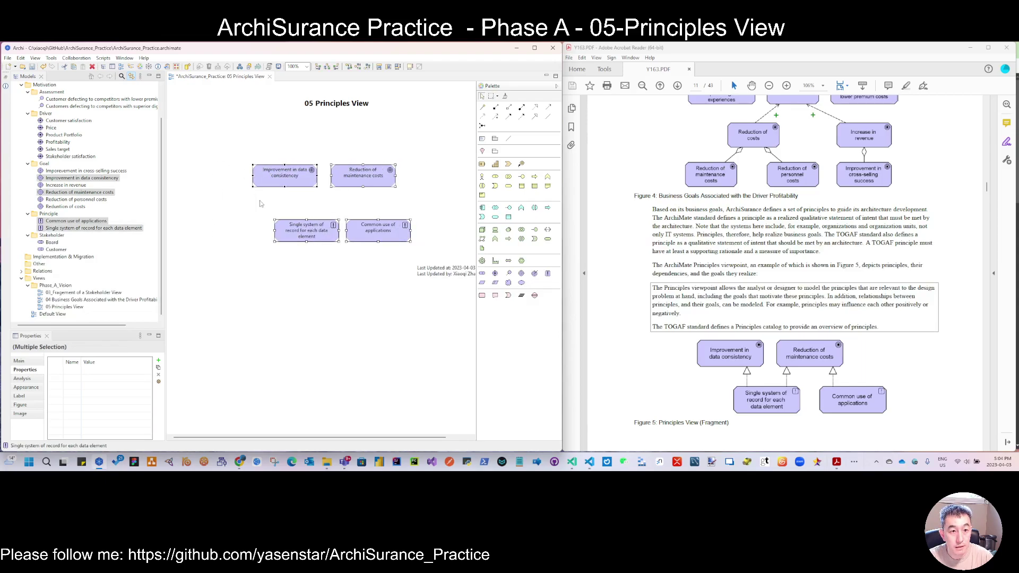
pyautogui.click(285, 256)
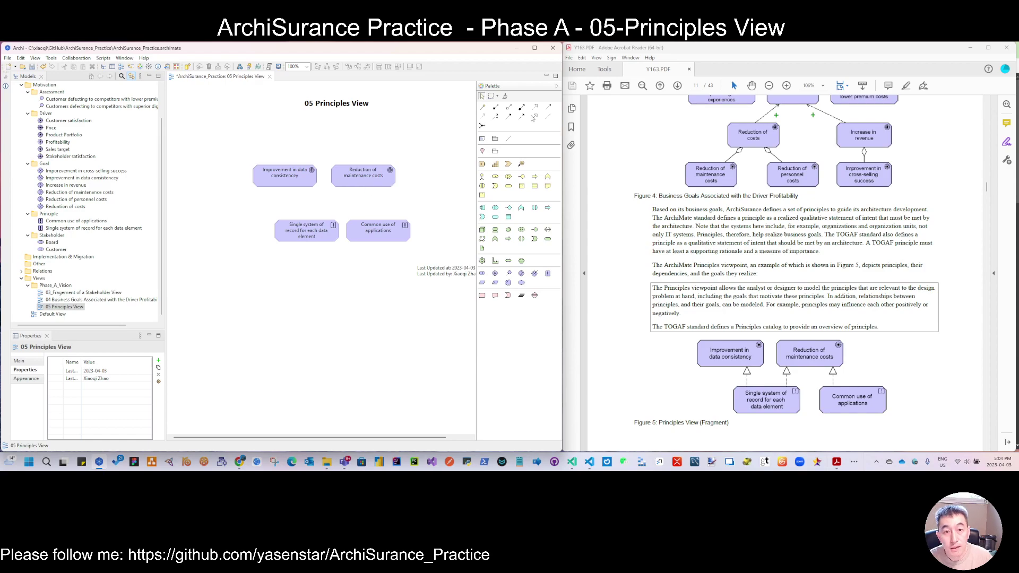
pyautogui.click(482, 107)
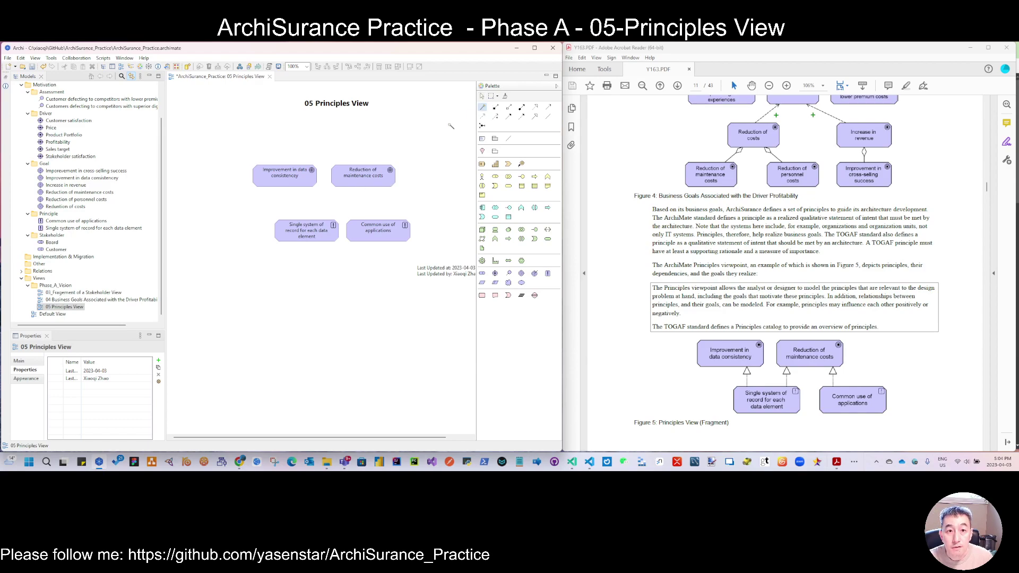
# Step: Draw three realizations: Single system of record to both goals, Common use of applications to Reduction of maintenance costs
pyautogui.click(300, 236)
pyautogui.click(304, 174)
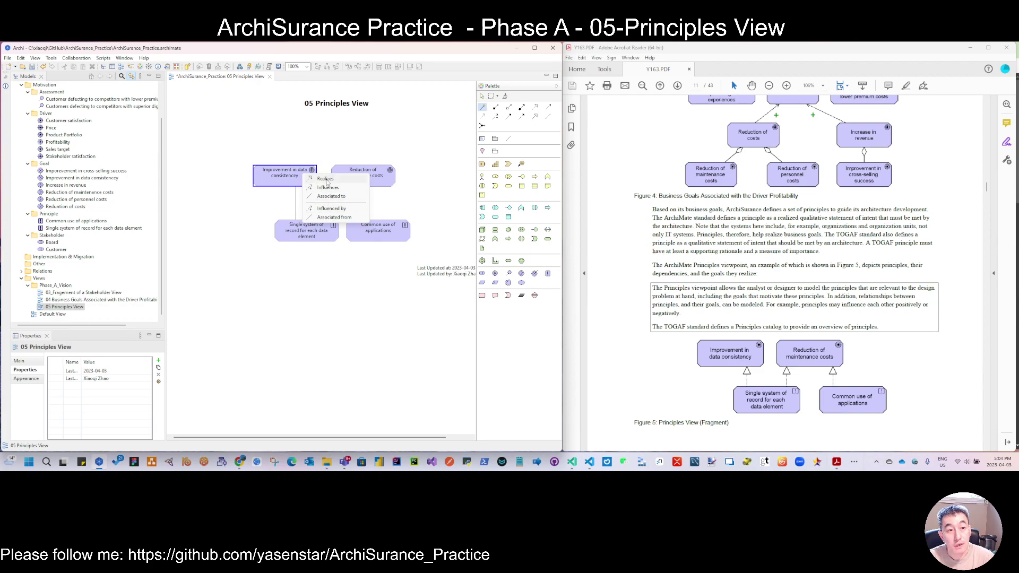
pyautogui.click(326, 180)
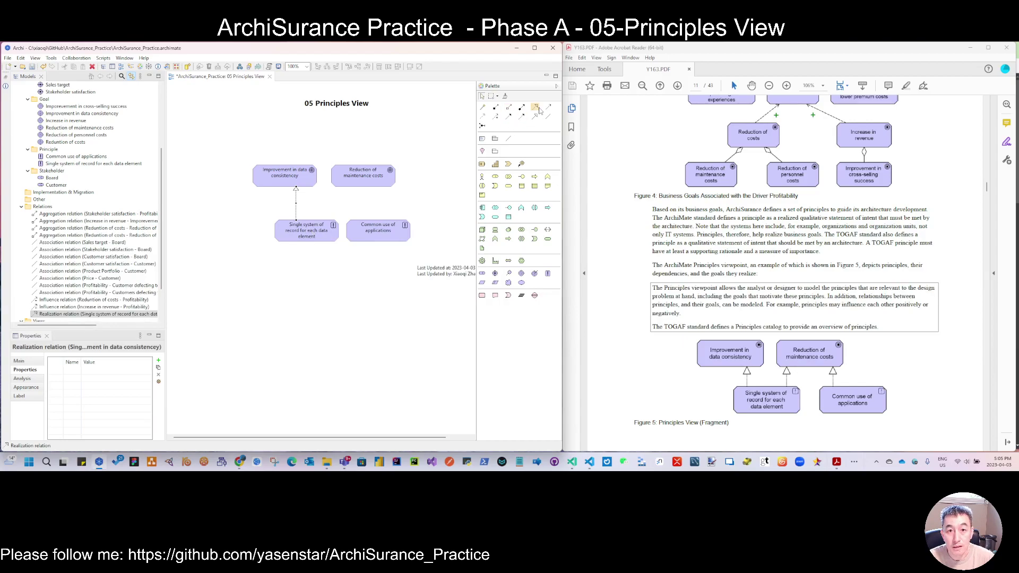
pyautogui.click(523, 118)
pyautogui.click(335, 229)
pyautogui.click(354, 182)
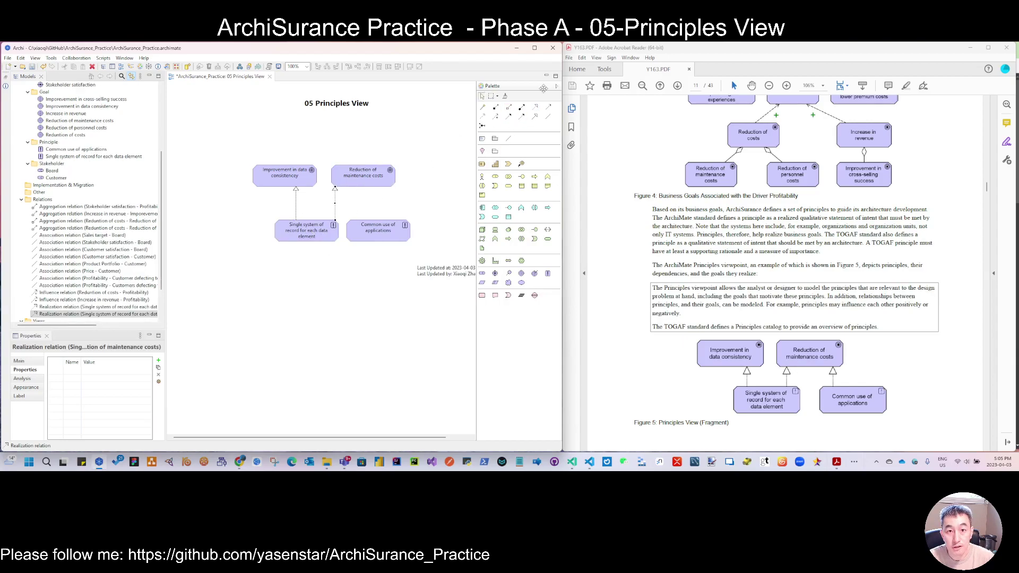
pyautogui.click(535, 107)
pyautogui.click(387, 231)
pyautogui.click(388, 187)
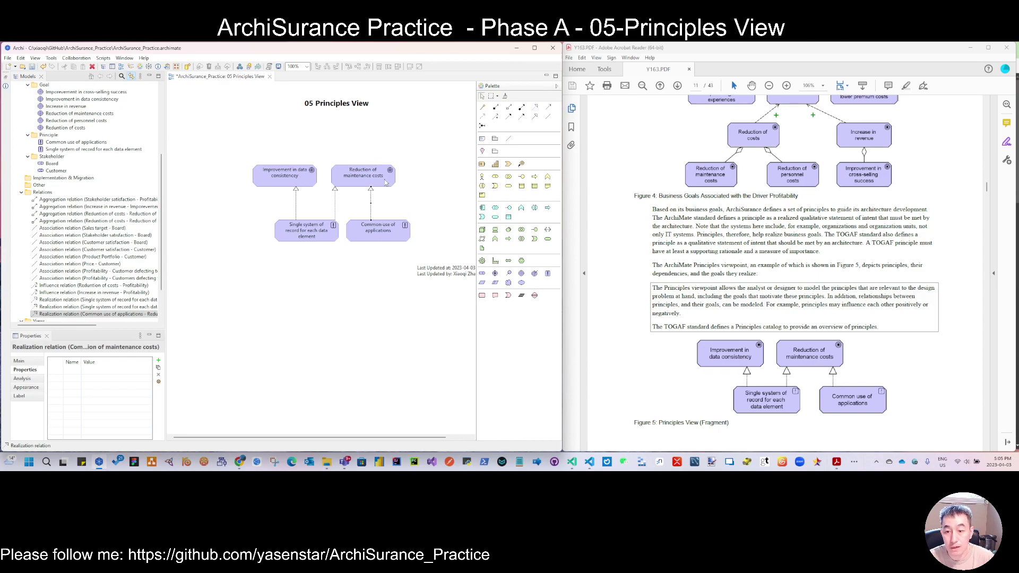
pyautogui.moveTo(213, 155); pyautogui.dragTo(266, 170)
# Step: Move the principles and Last Updated note closer to the goals, save, and shift the diagram left
pyautogui.click(430, 222)
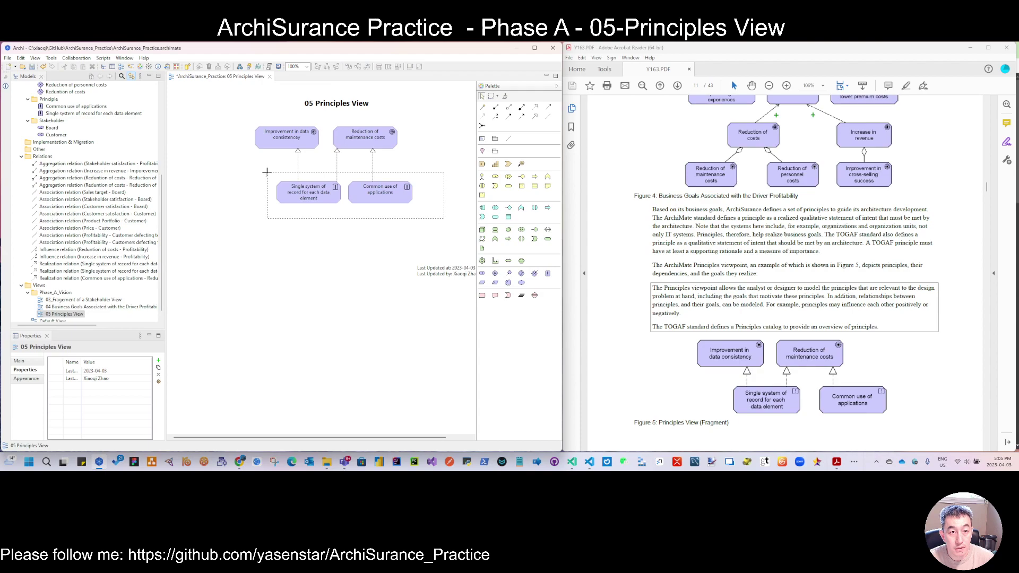
pyautogui.moveTo(308, 196); pyautogui.dragTo(308, 177)
pyautogui.moveTo(443, 267); pyautogui.dragTo(399, 204)
pyautogui.click(348, 230)
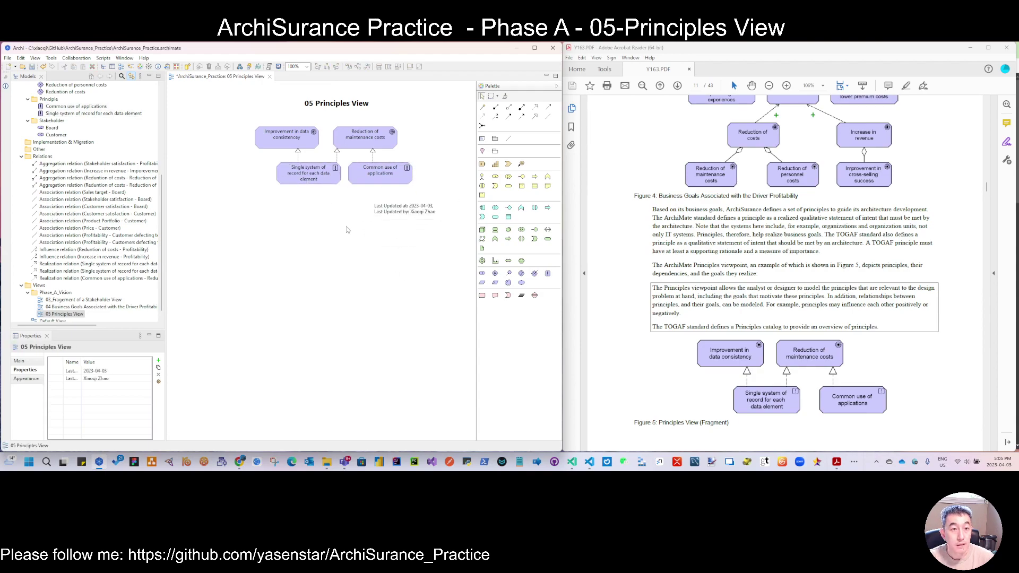
pyautogui.click(32, 67)
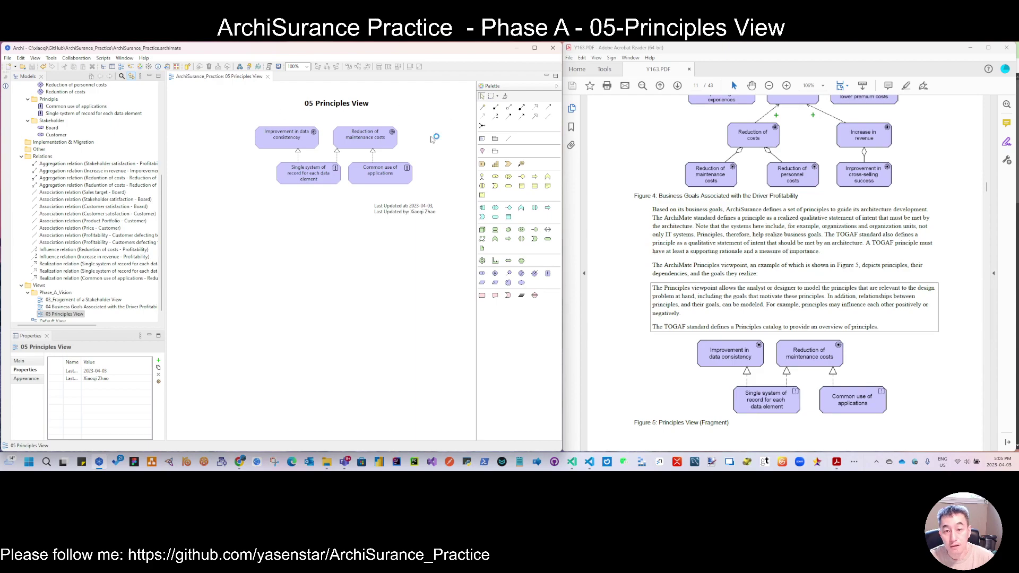
pyautogui.moveTo(457, 231); pyautogui.dragTo(216, 93)
pyautogui.moveTo(279, 133); pyautogui.dragTo(230, 130)
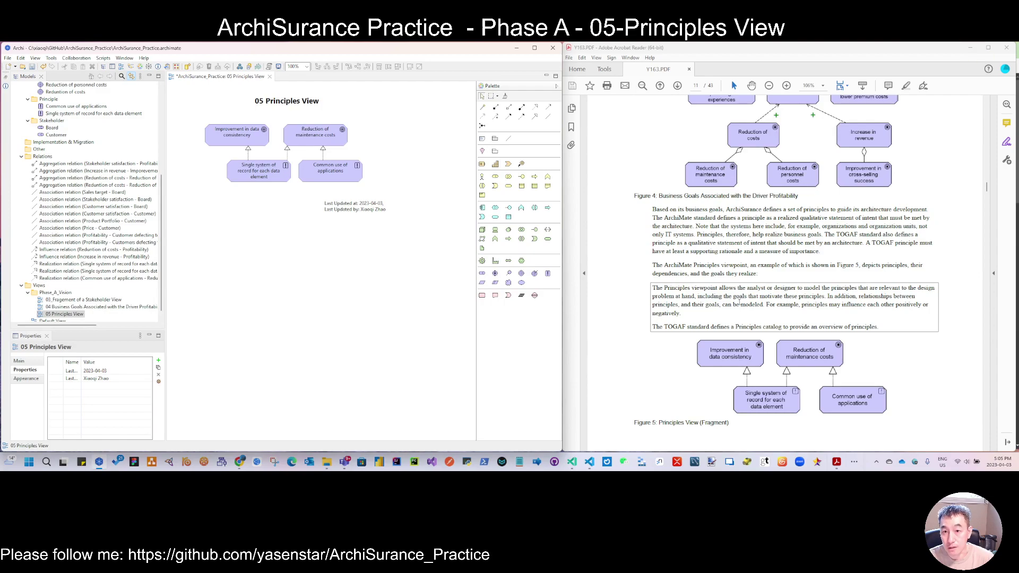
# Step: Hide the PDF and scroll the ArchiSurance_Practice README to Phase A: Architecture Vision, Figures 3 and 4
pyautogui.click(971, 48)
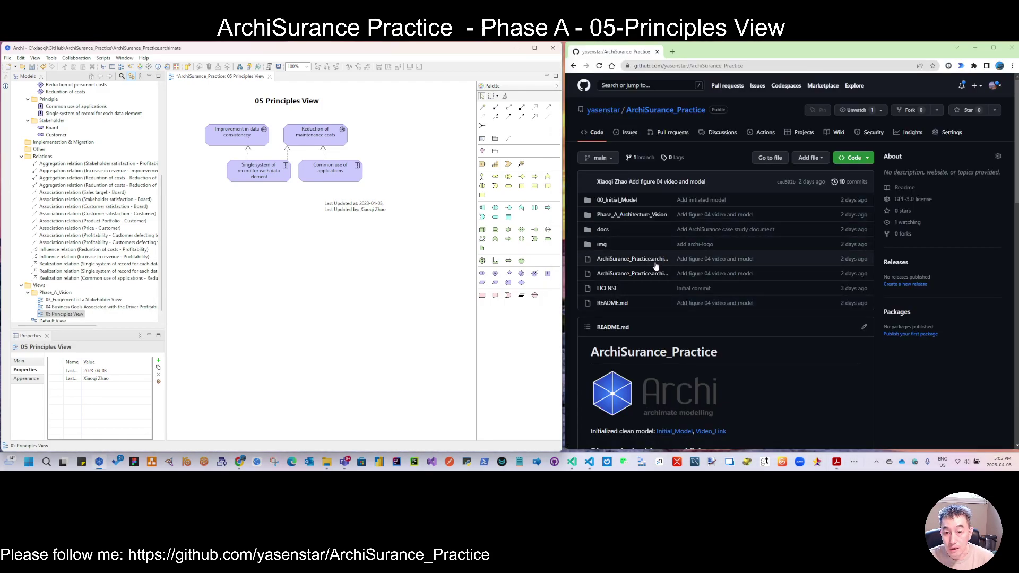
pyautogui.scroll(-5, 807, 388)
pyautogui.scroll(-1, 822, 377)
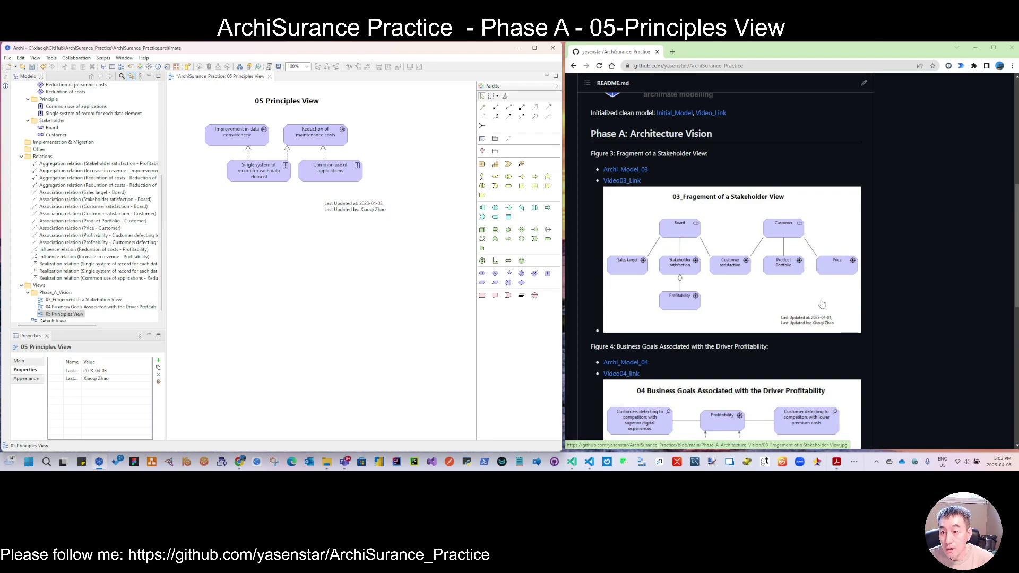
pyautogui.scroll(-3, 769, 271)
pyautogui.scroll(3, 768, 271)
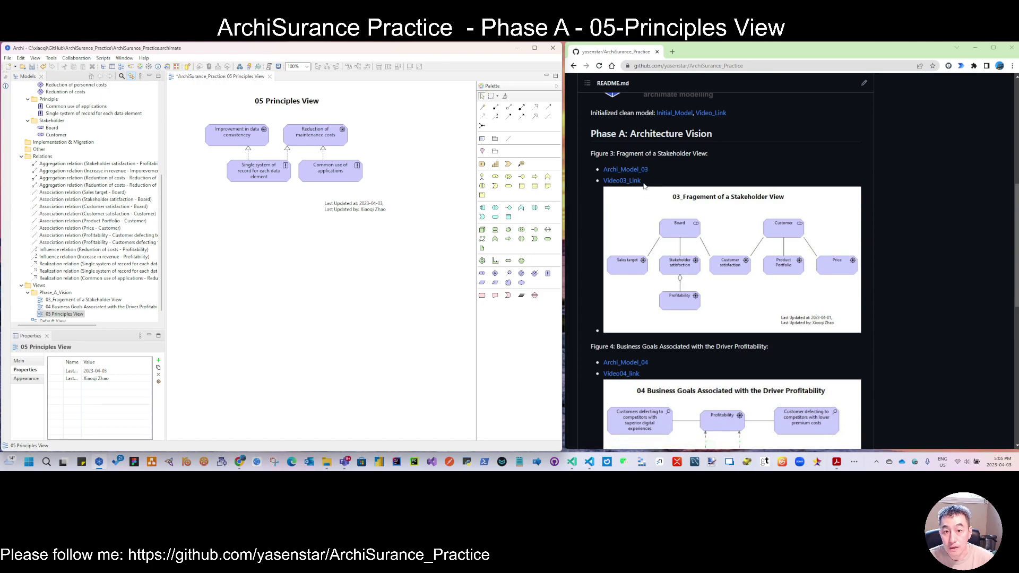
pyautogui.scroll(-3, 700, 287)
pyautogui.scroll(-2, 699, 284)
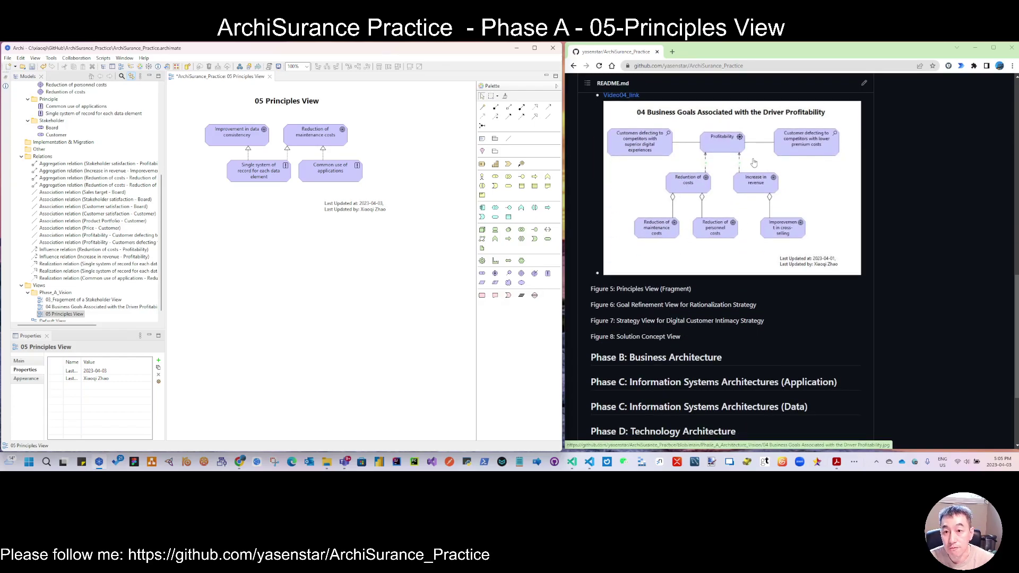
pyautogui.scroll(5, 754, 162)
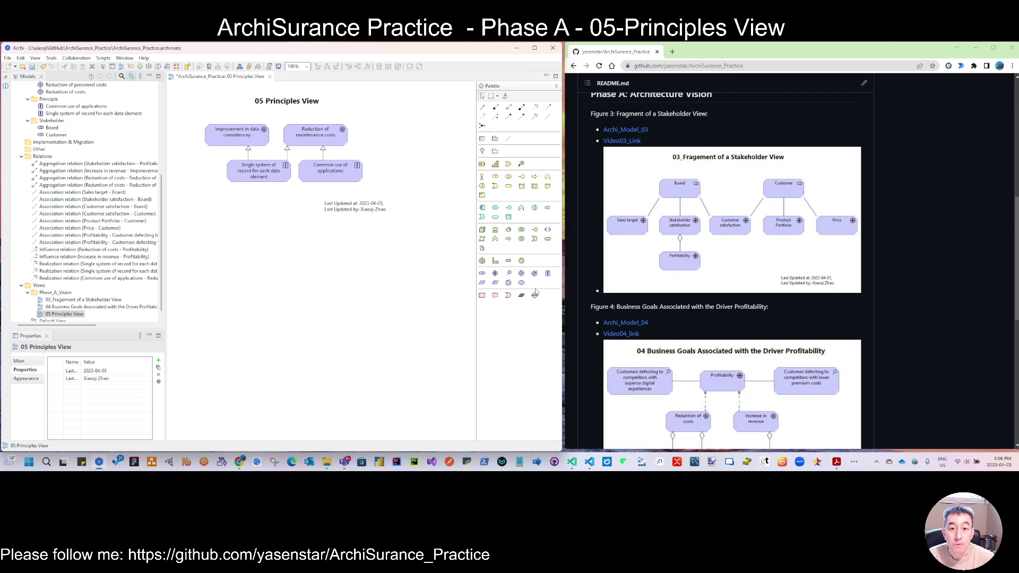
# Step: Bring Y163.PDF back to the front and scroll toward Figure 6 on page 12
pyautogui.click(837, 462)
pyautogui.scroll(-7, 785, 274)
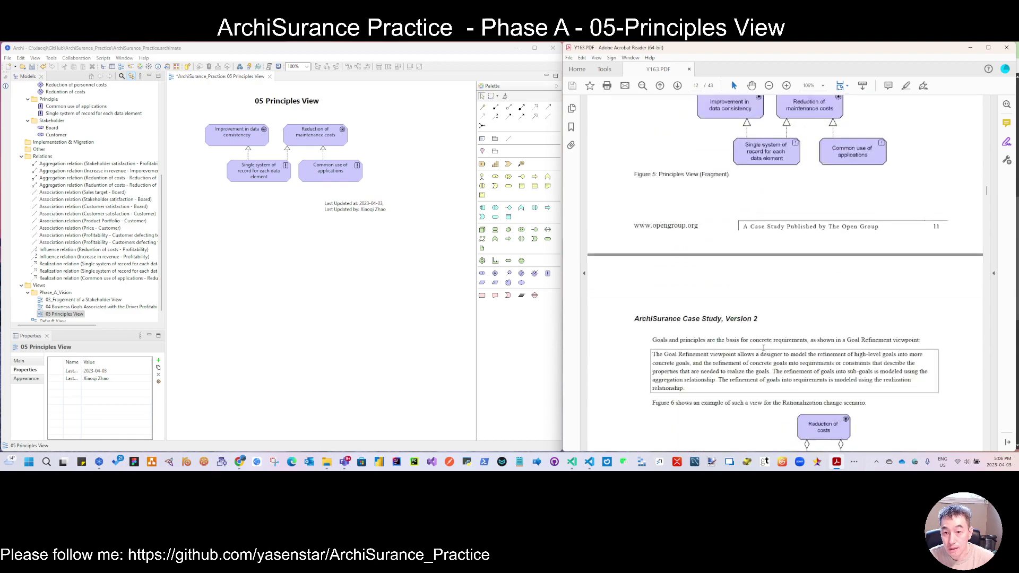